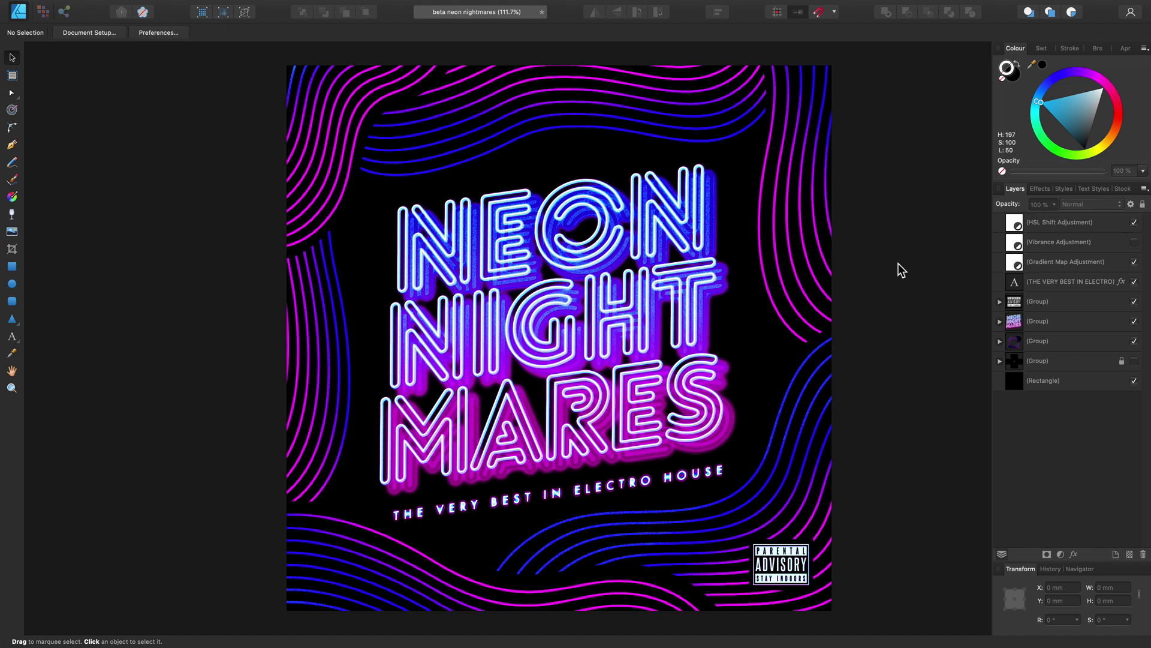
- Open the Character, Isometric and Symbols panels from View > Studio into one floating group
left_click(294, 7)
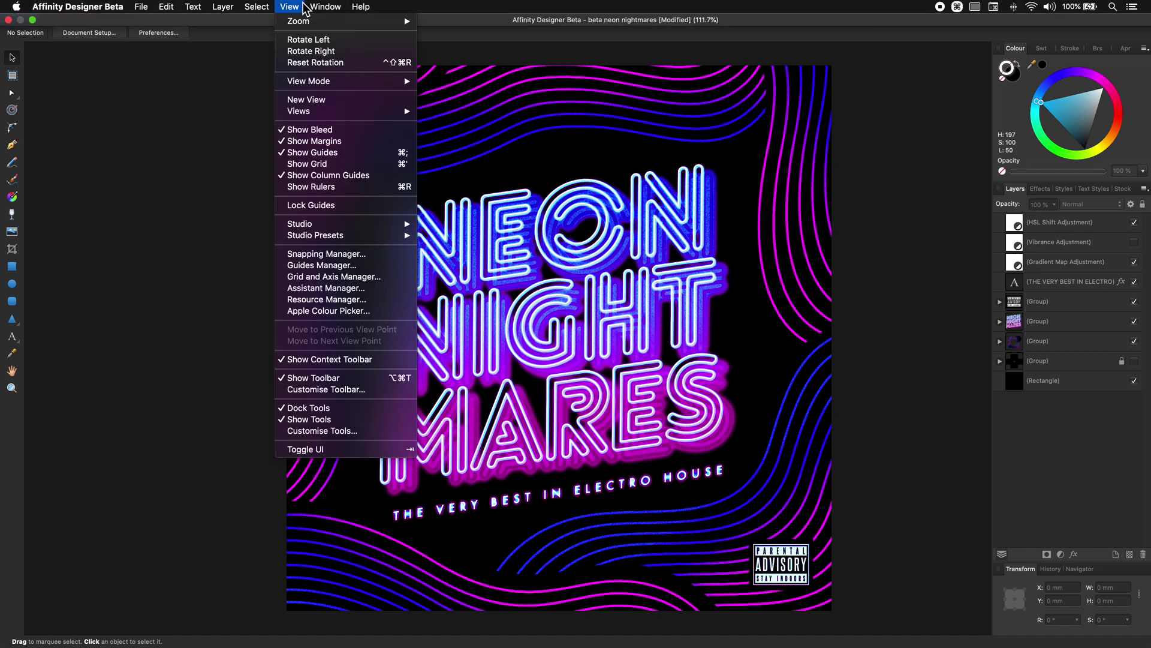
mouse_move(362, 224)
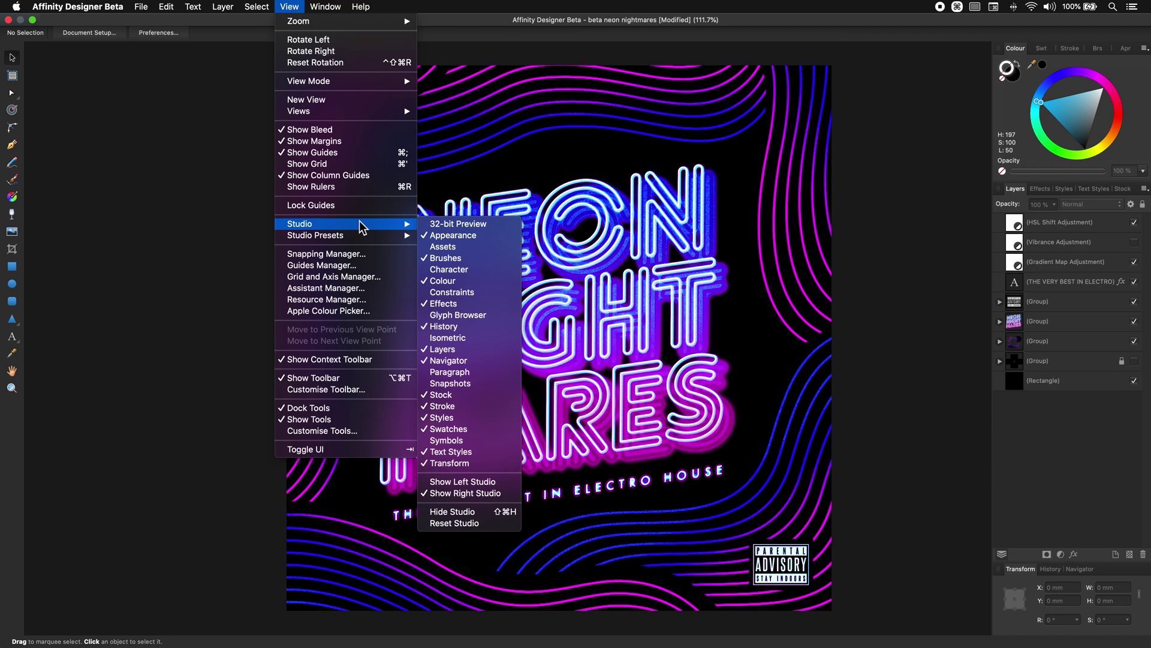
left_click(477, 269)
left_click(290, 7)
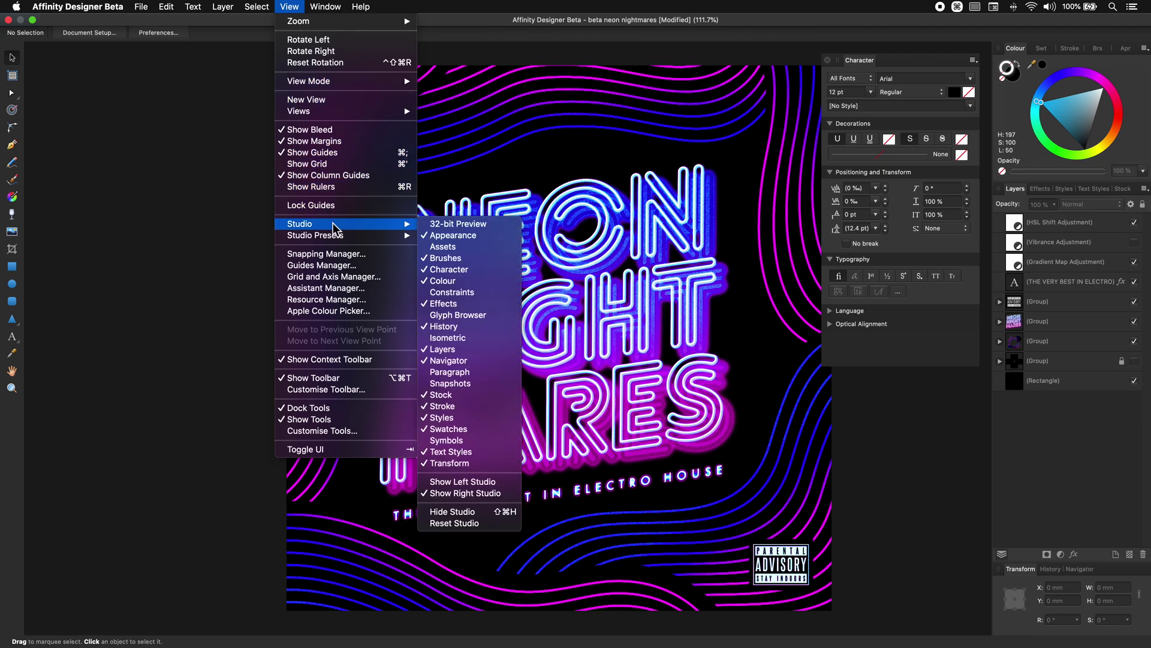
left_click(471, 341)
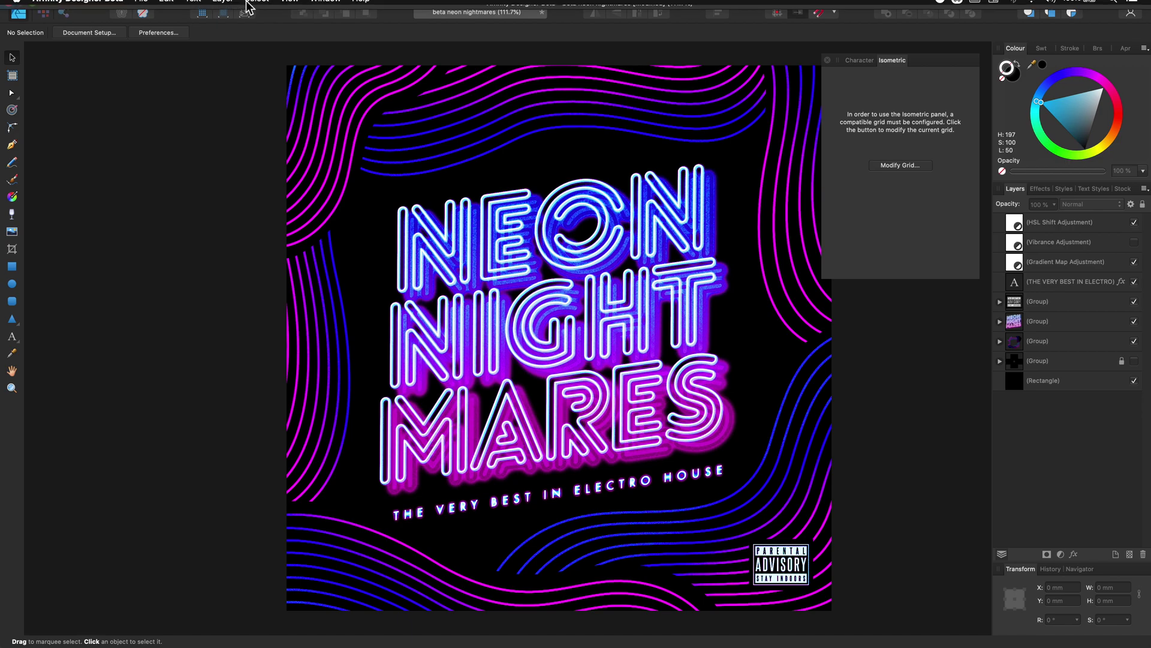
left_click(292, 6)
mouse_move(345, 225)
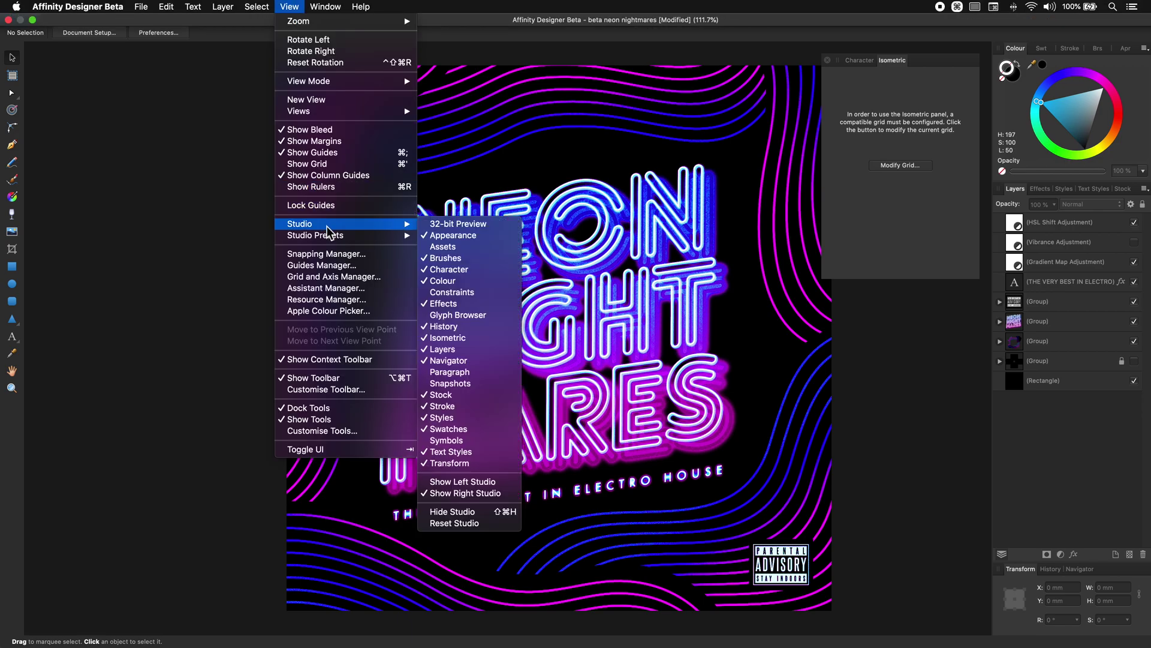
left_click(464, 442)
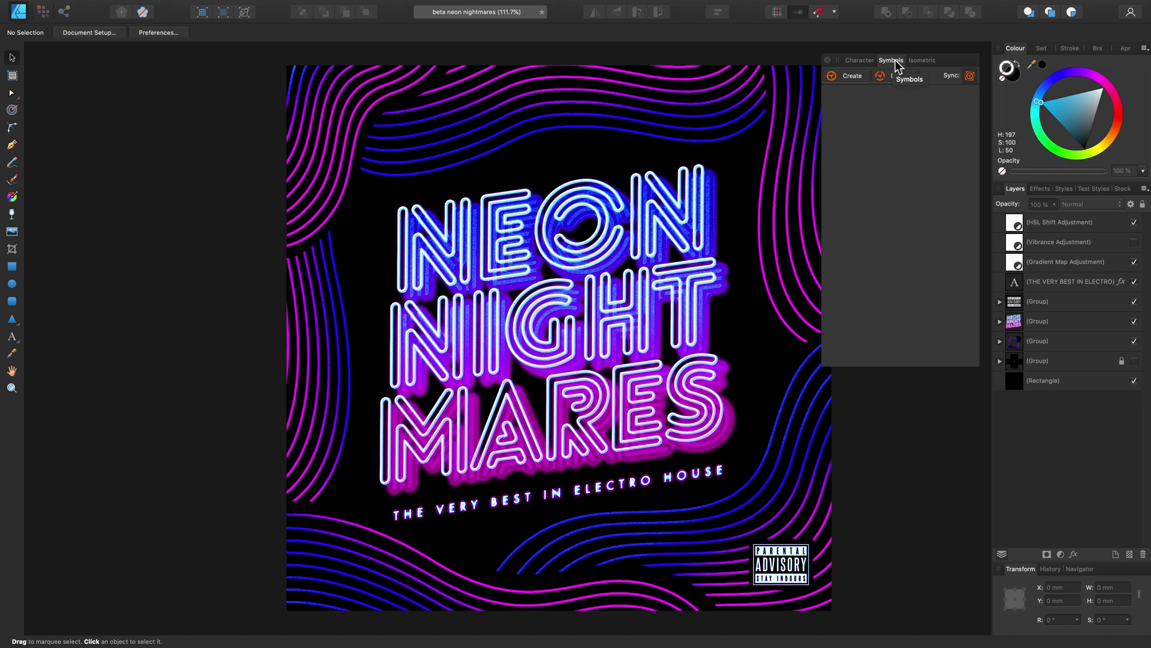
- Float Character left of the canvas and dock Symbols beside the Colour panel
left_click_drag(896, 63, 685, 59)
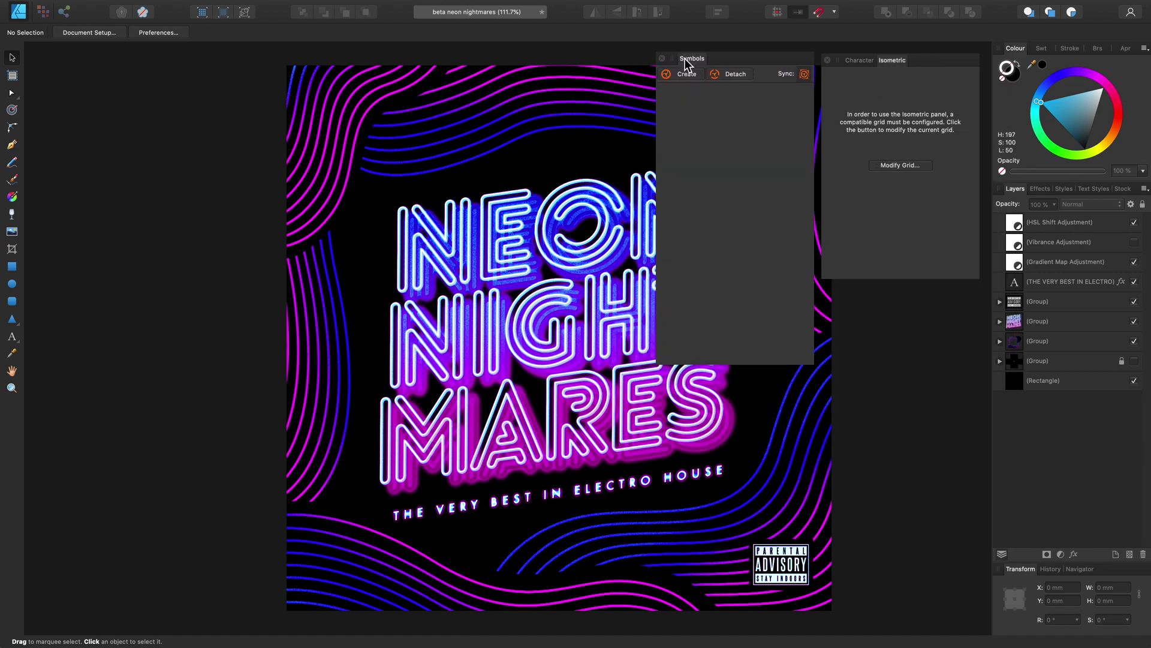
left_click(867, 60)
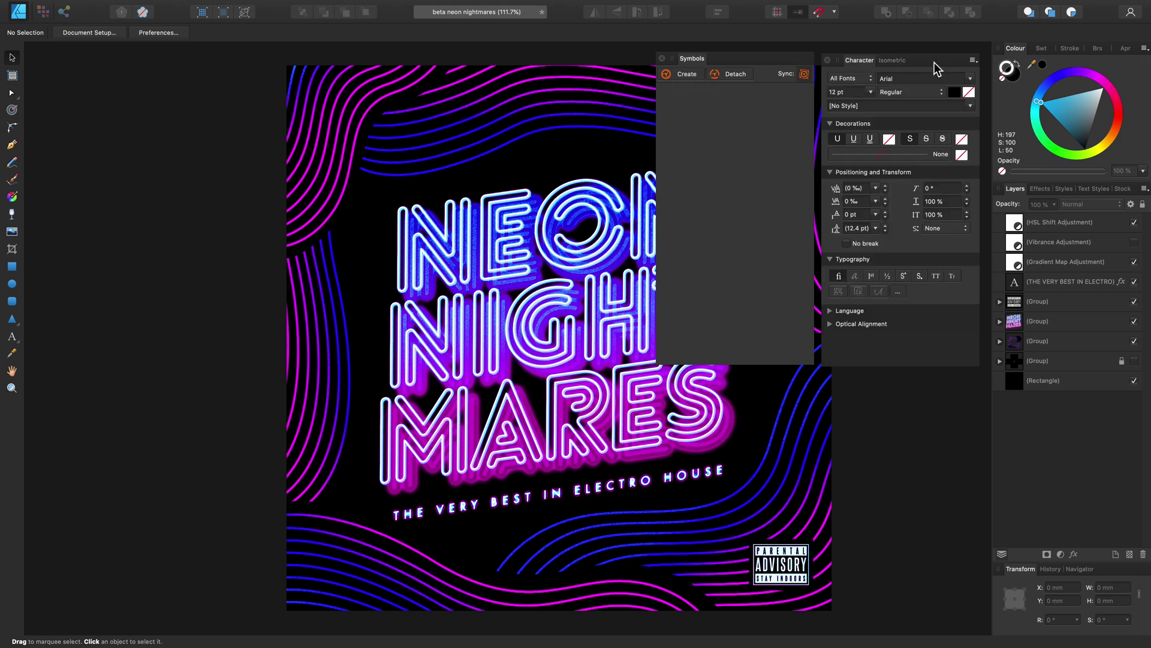
left_click_drag(934, 62, 188, 83)
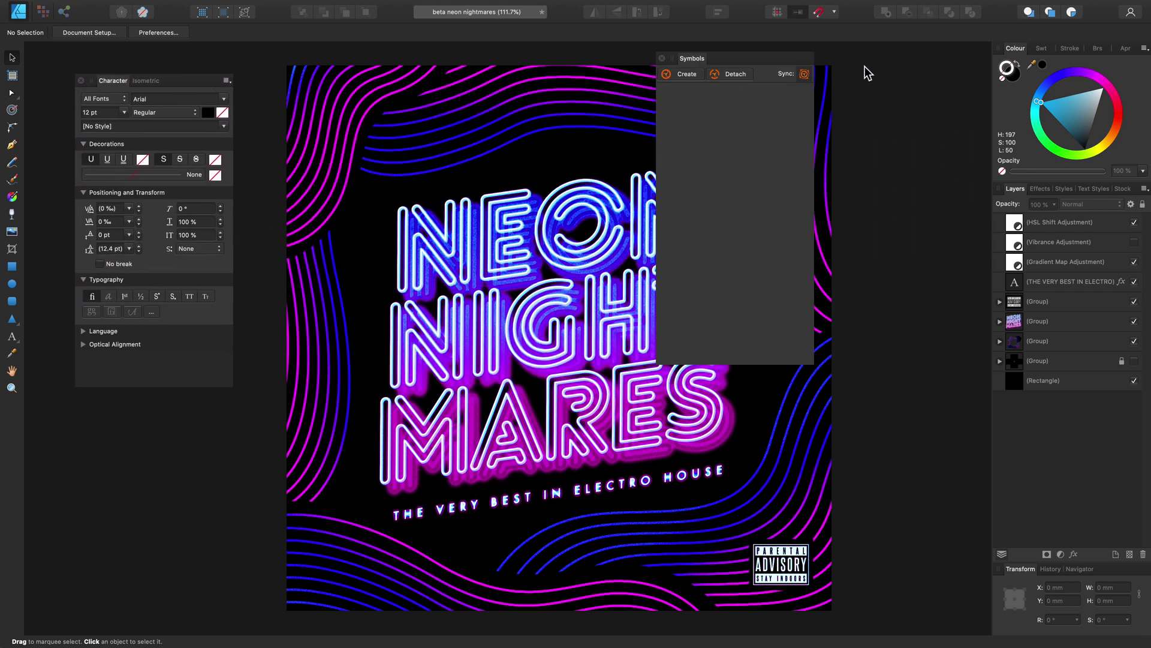
left_click_drag(785, 56, 952, 63)
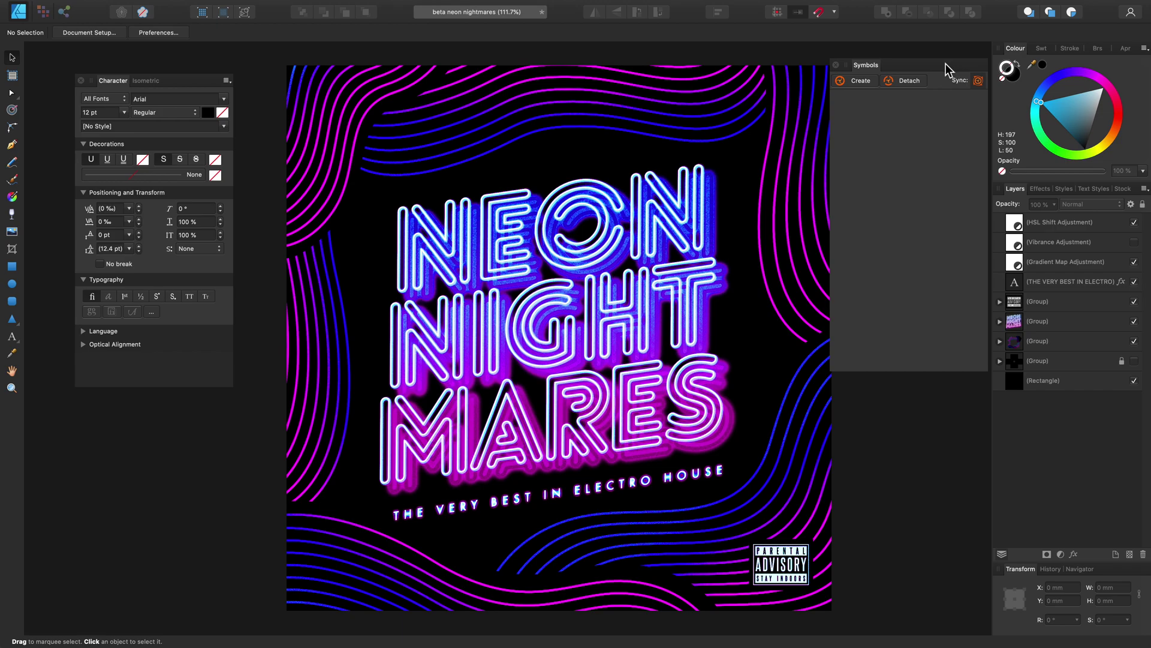
left_click_drag(870, 64, 1074, 52)
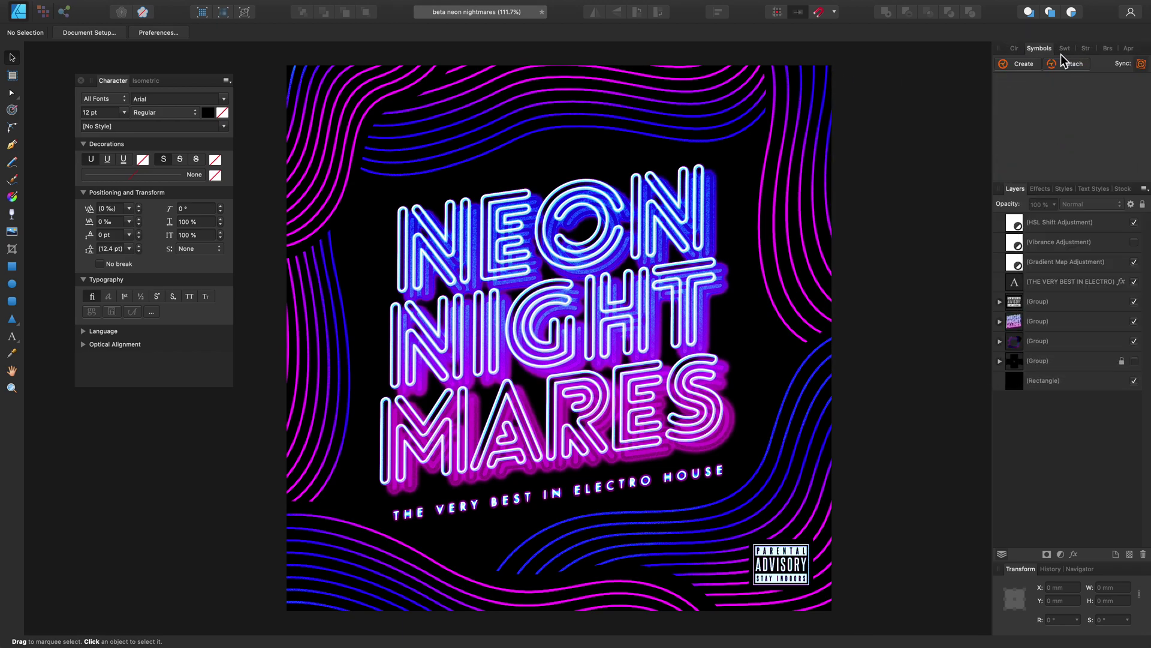
- Dock Character in front of Layers and Isometric beside Colour, keeping the colour wheel in front
left_click(1013, 49)
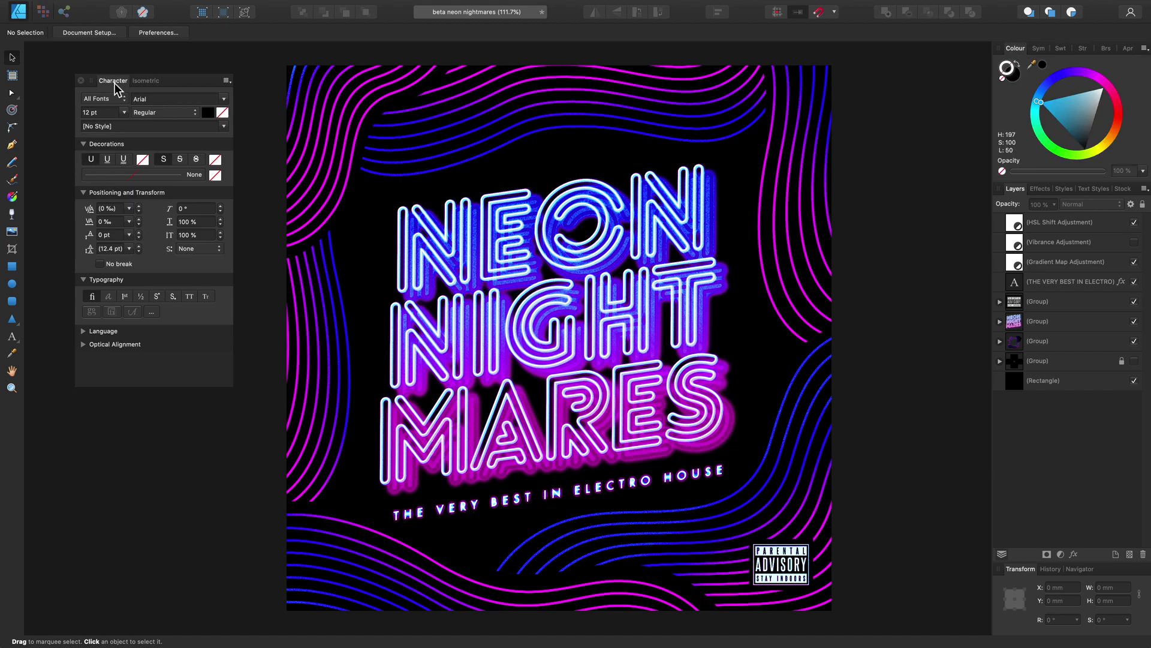
left_click_drag(114, 81, 1037, 195)
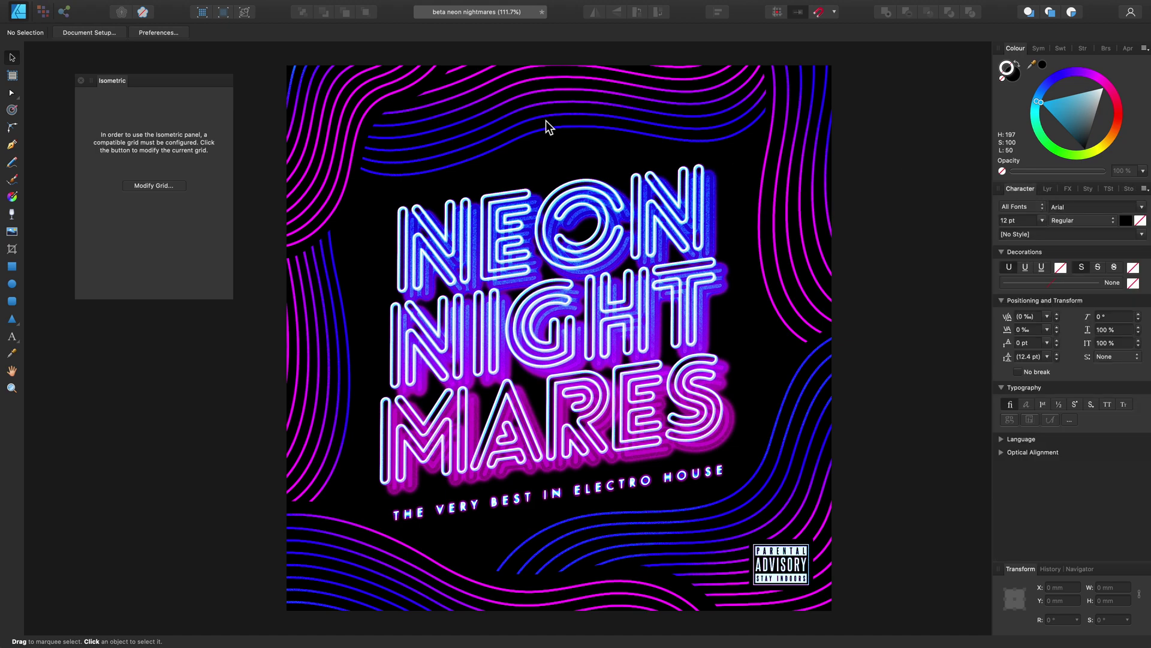
left_click_drag(108, 81, 1052, 45)
left_click(1013, 48)
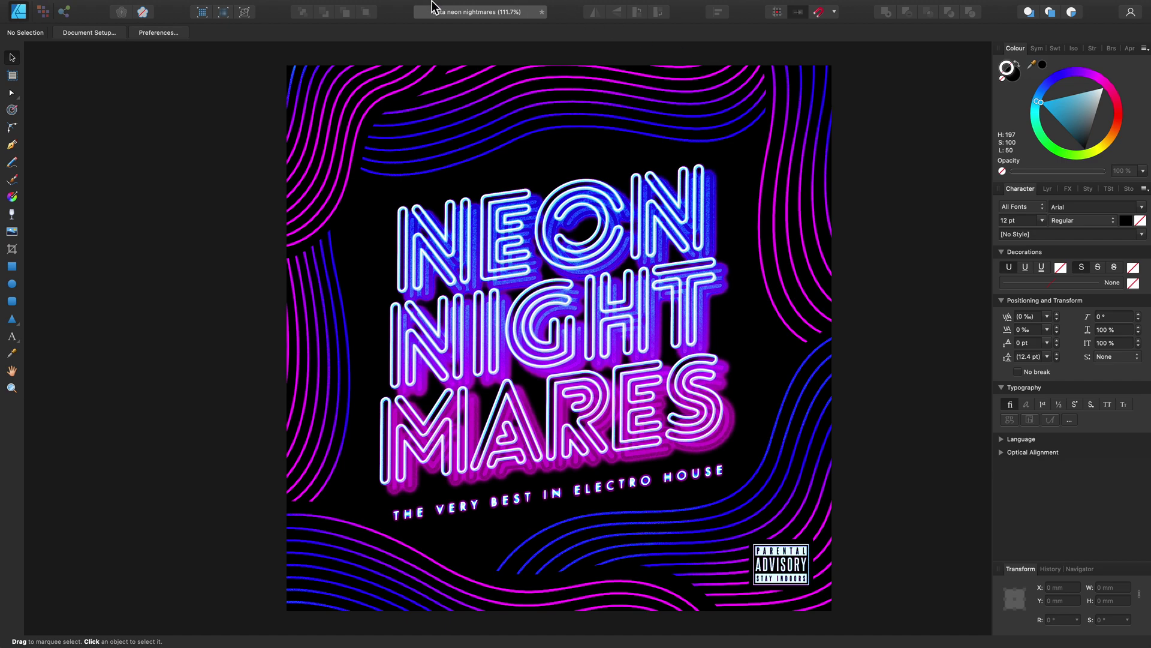
- Add a studio preset named 'Custom Default' via View > Studio Presets > Add Preset
mouse_move(372, 3)
left_click(299, 7)
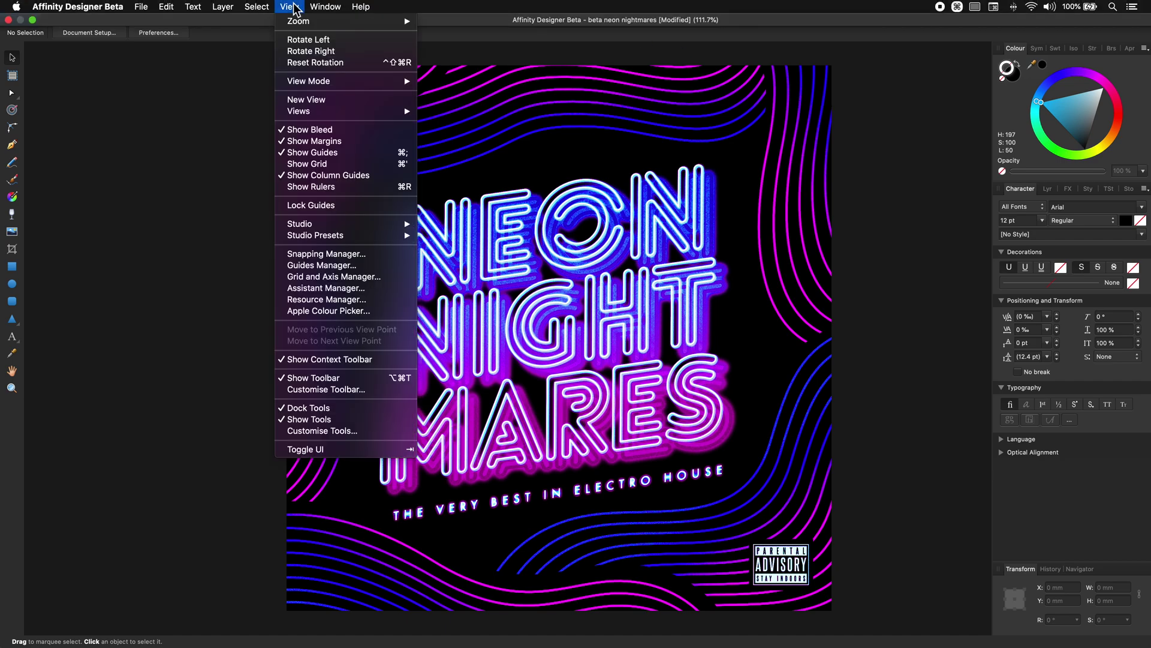
mouse_move(353, 240)
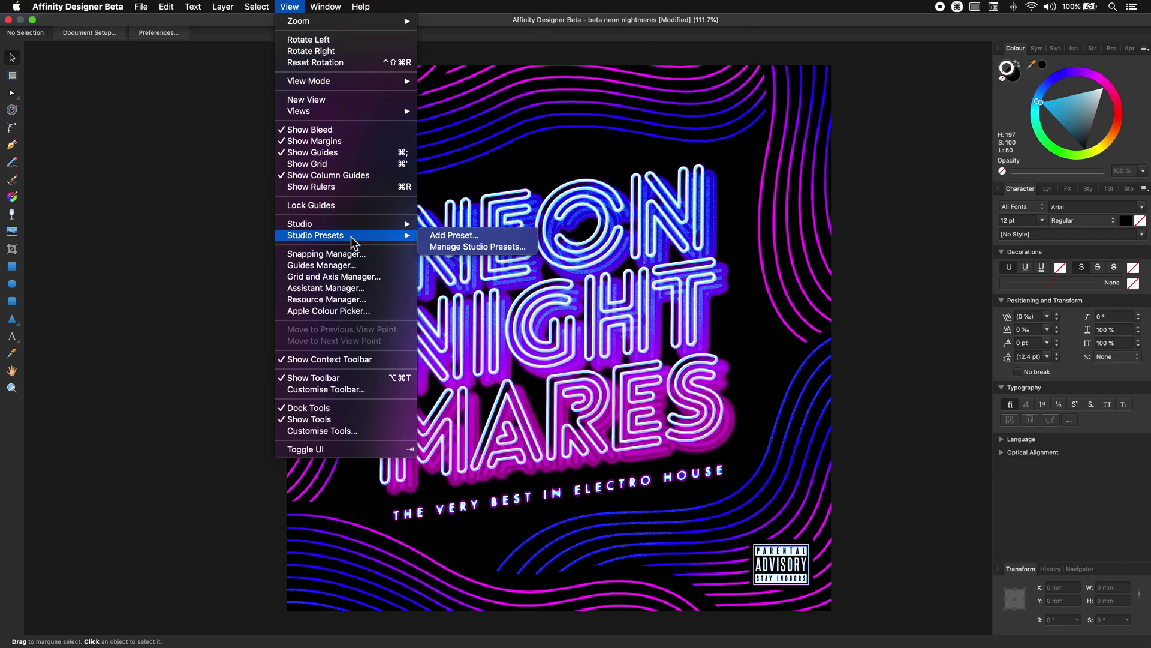
left_click(493, 237)
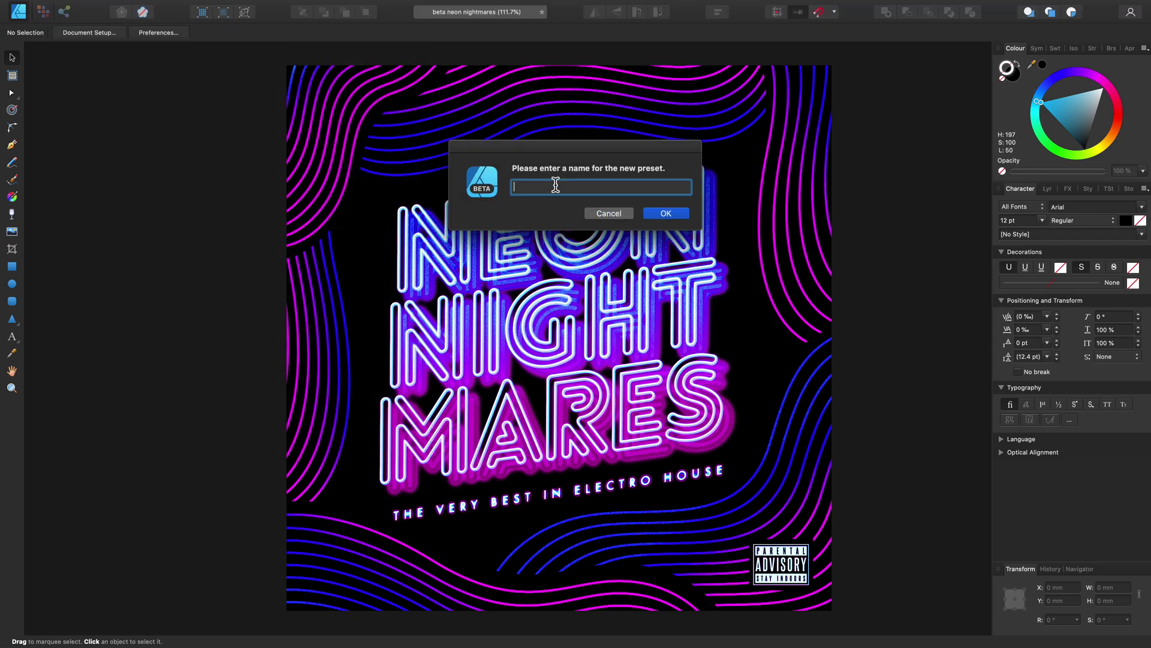
type("Custom")
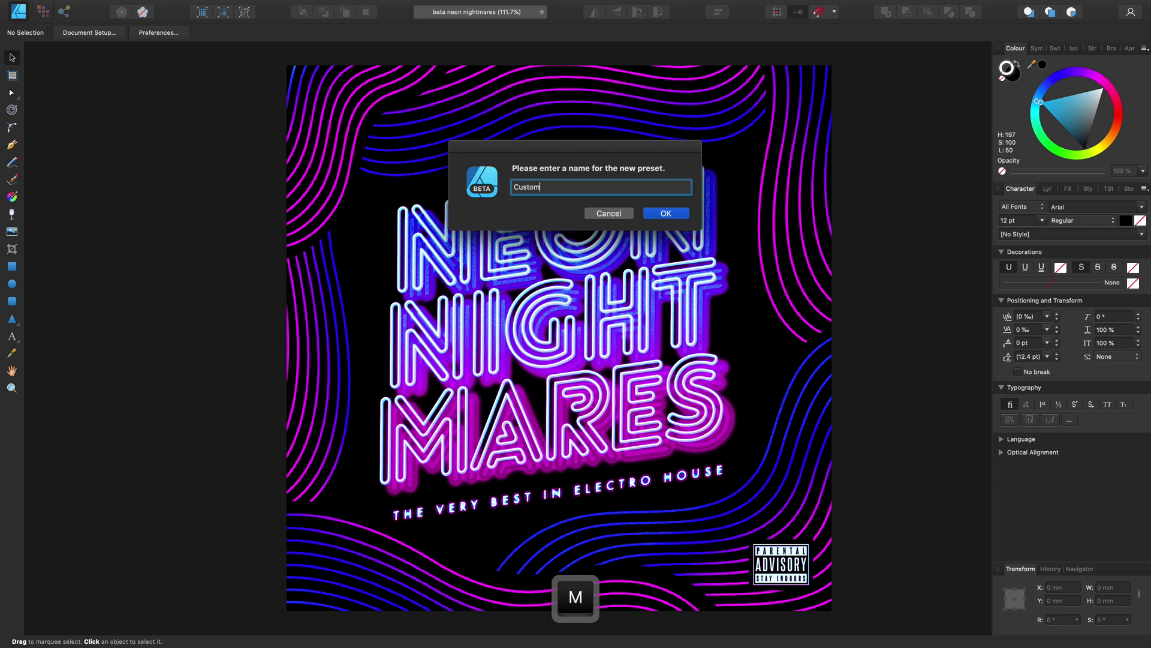
type(" Default")
key("Return")
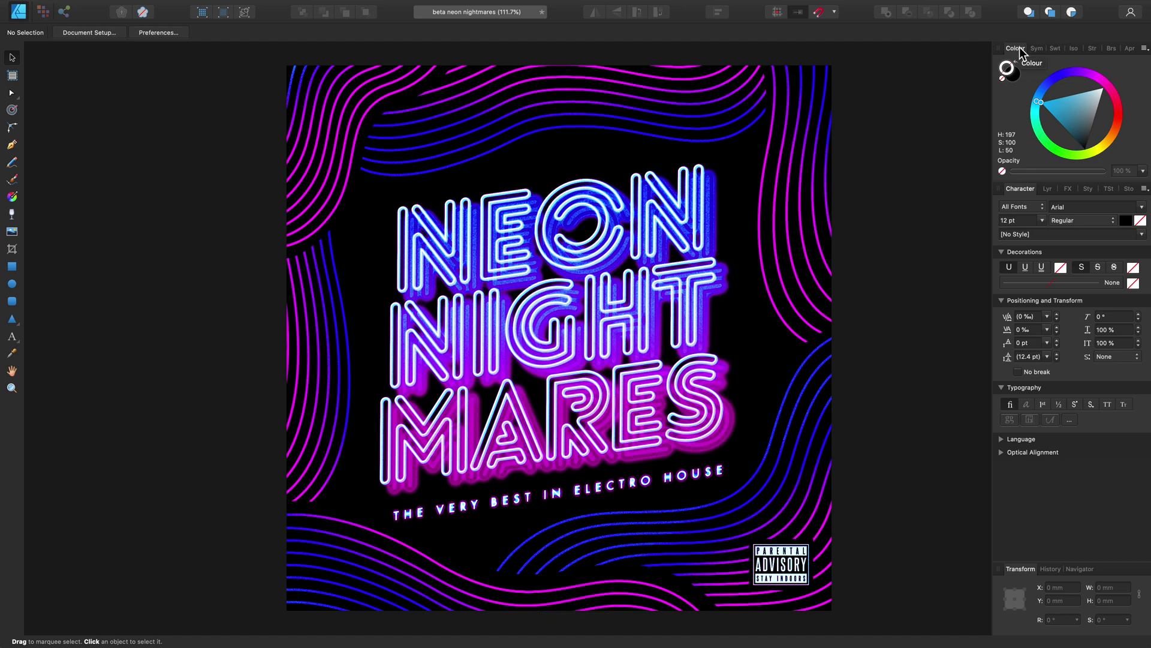
- Float Colour at top left with Swatches below, and Character above Layers on the canvas's right
left_click_drag(1000, 67, 72, 96)
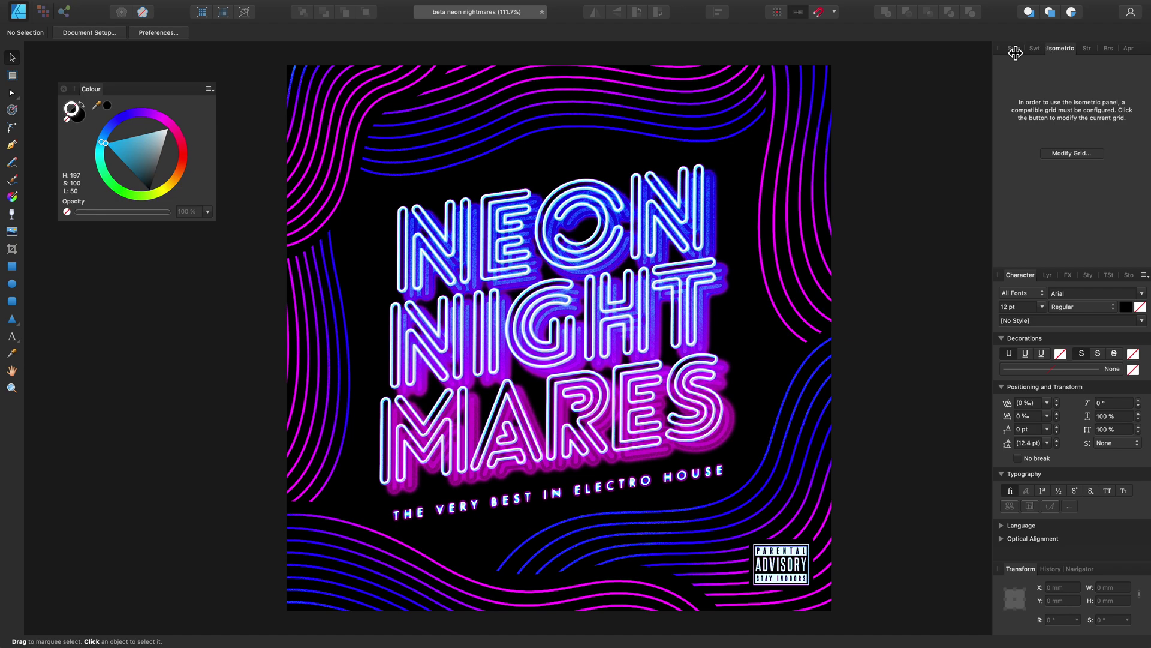
left_click(1034, 49)
left_click_drag(1043, 55, 33, 271)
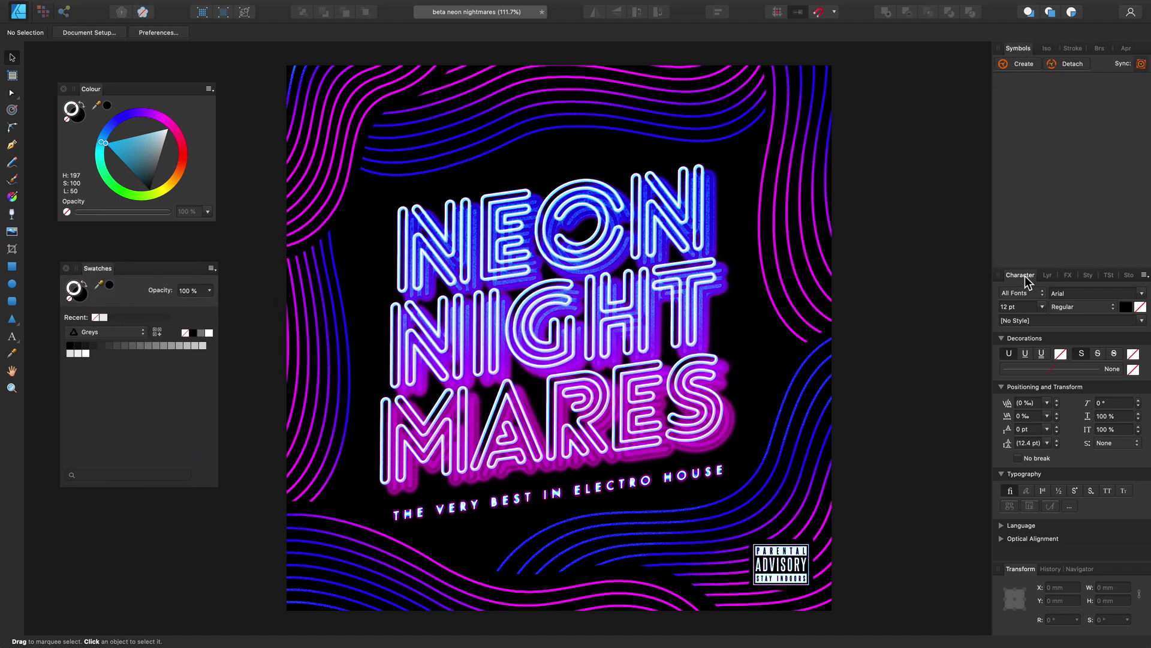
left_click_drag(1025, 276, 847, 79)
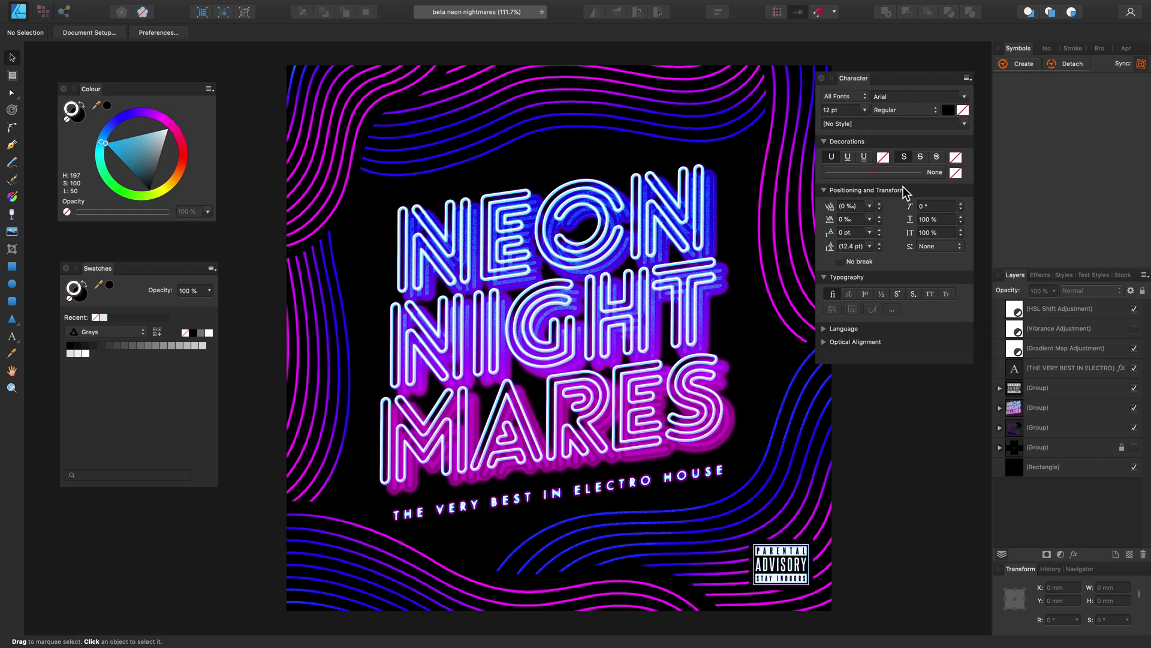
left_click_drag(1015, 276, 842, 372)
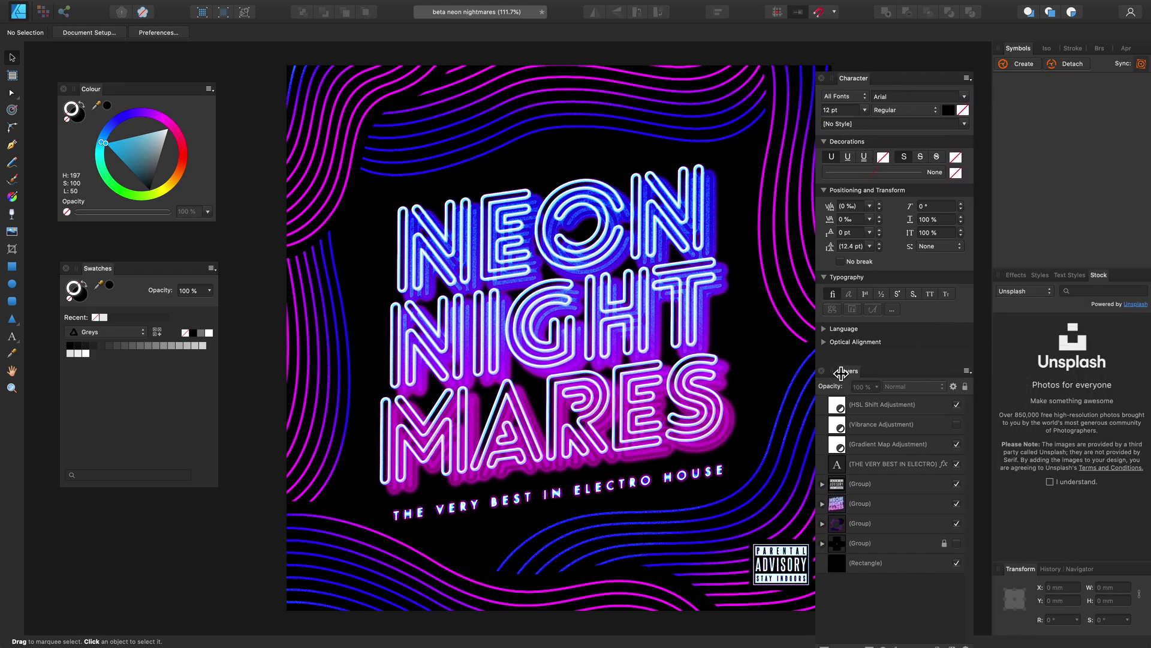
- Apply the Custom Default studio preset, then float the Colour panel at the top left
mouse_move(217, 6)
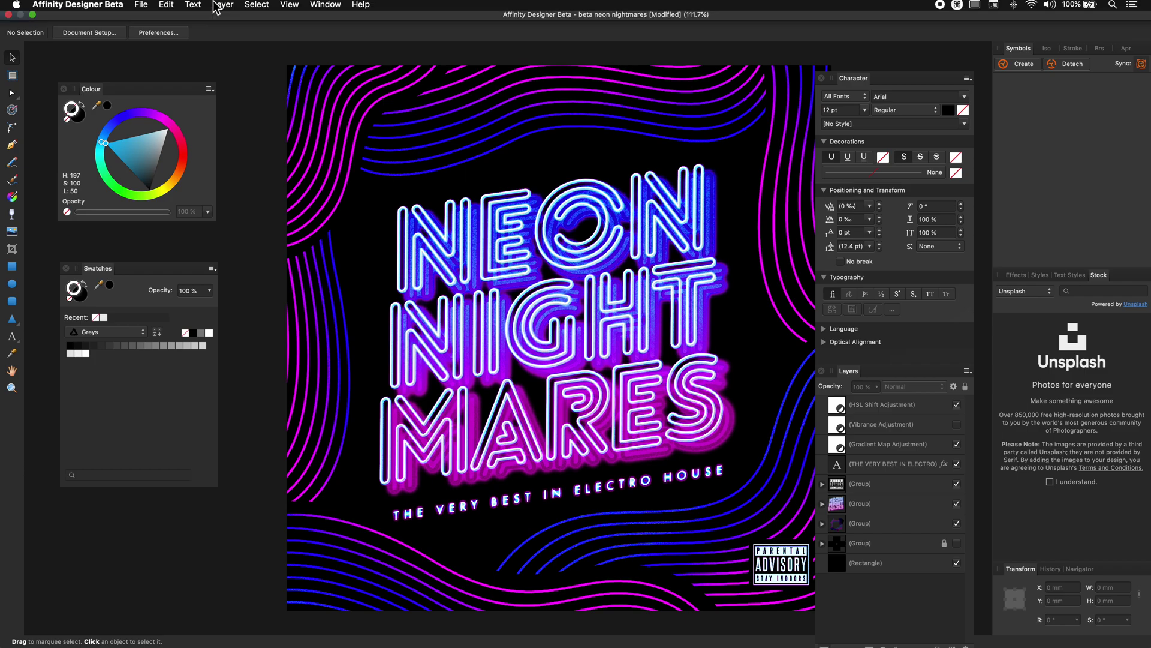
left_click(289, 6)
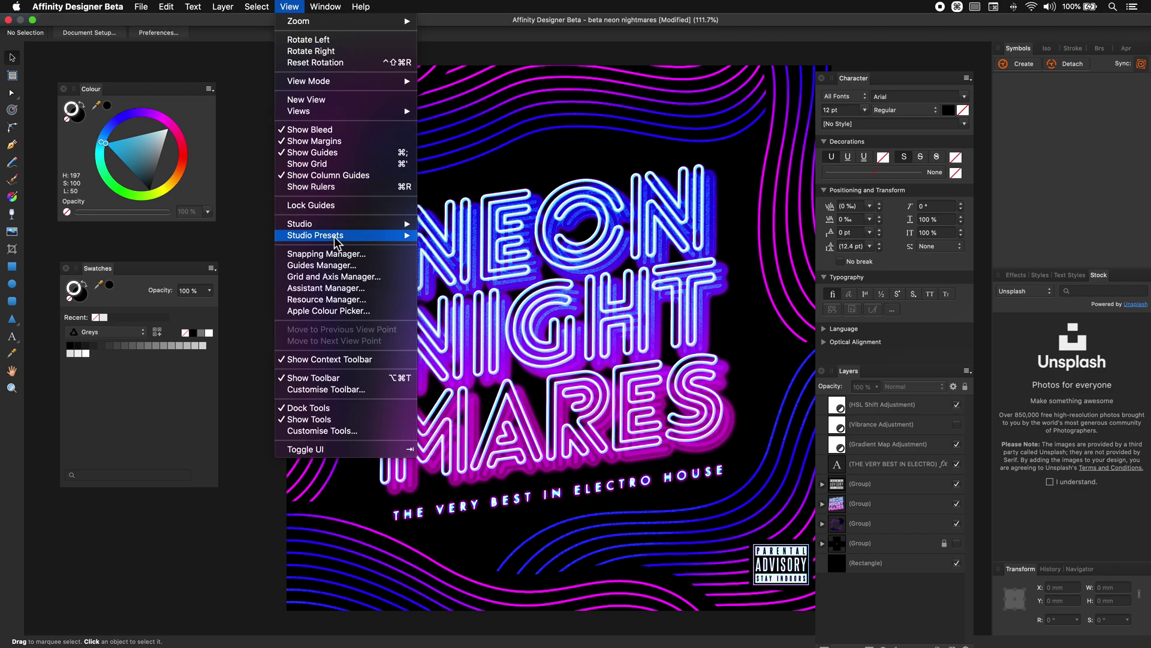
mouse_move(334, 241)
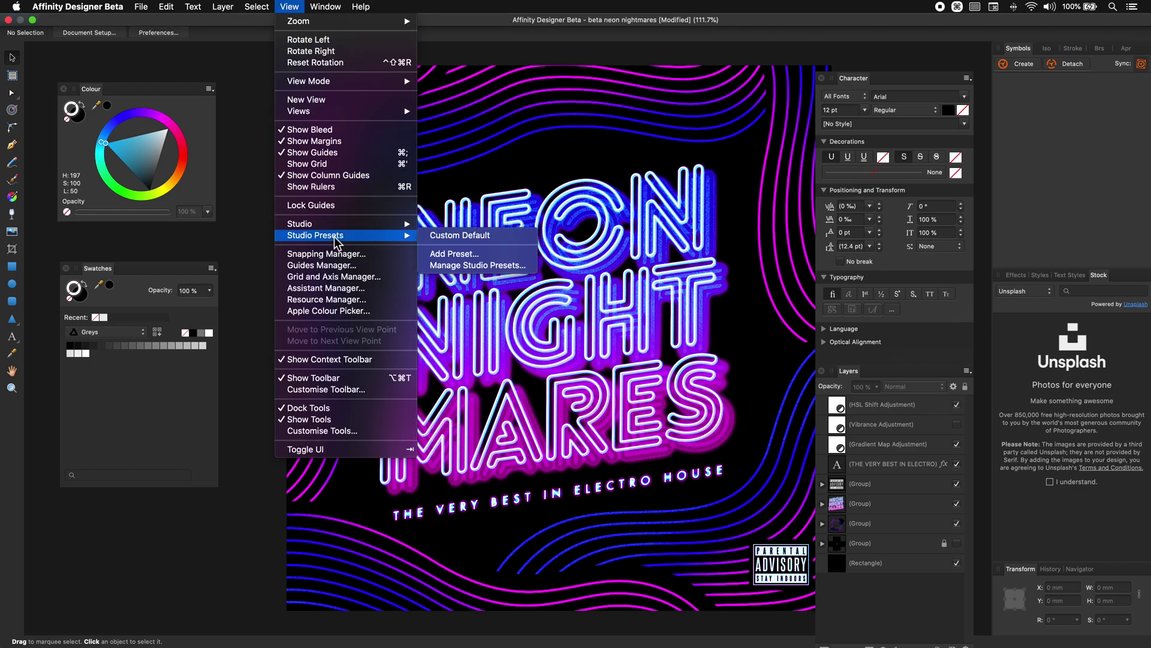
left_click(504, 238)
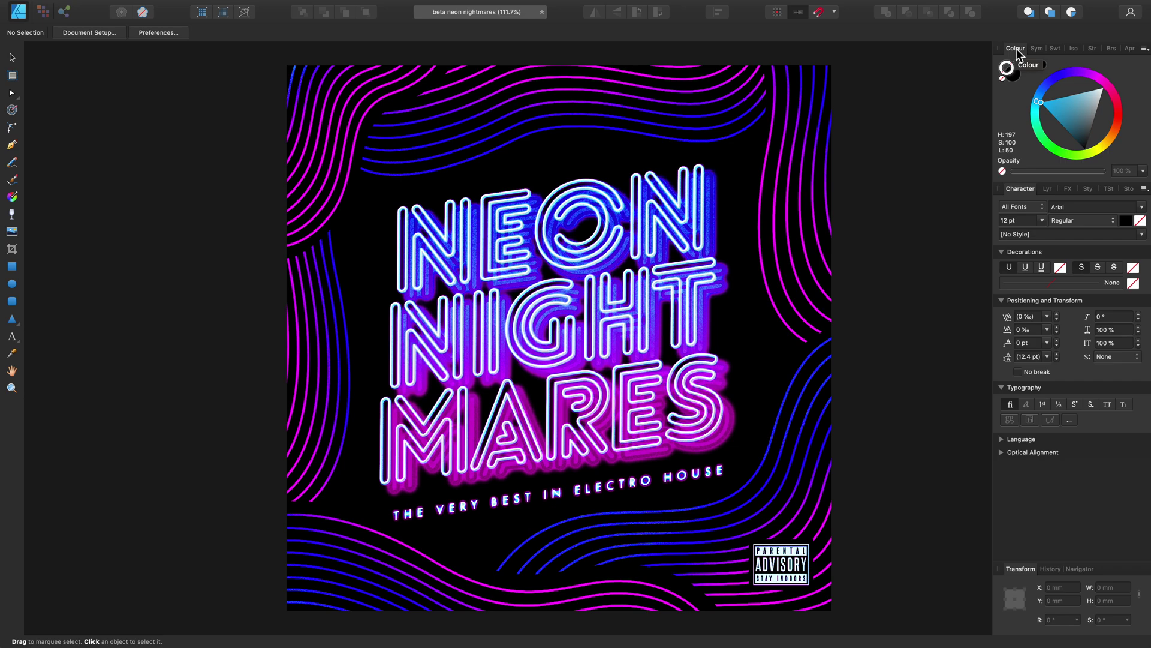
left_click_drag(1016, 49, 86, 79)
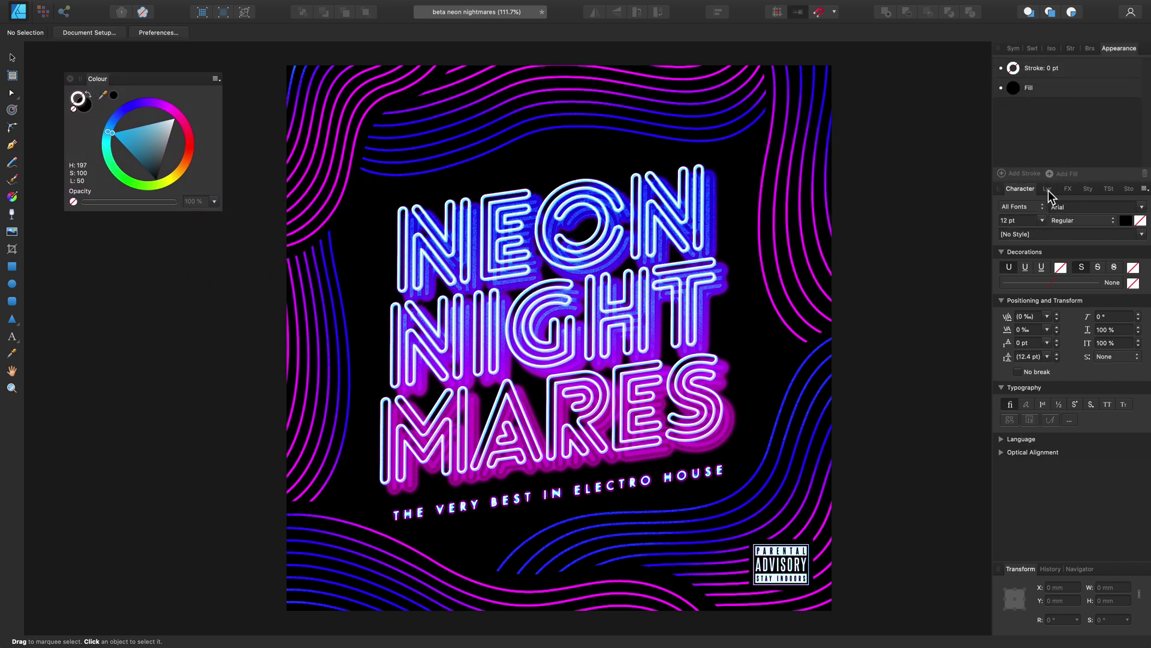
- Float Layers, Stroke and Character, stacking Character under Stroke and Layers under Colour
left_click_drag(1048, 190, 268, 83)
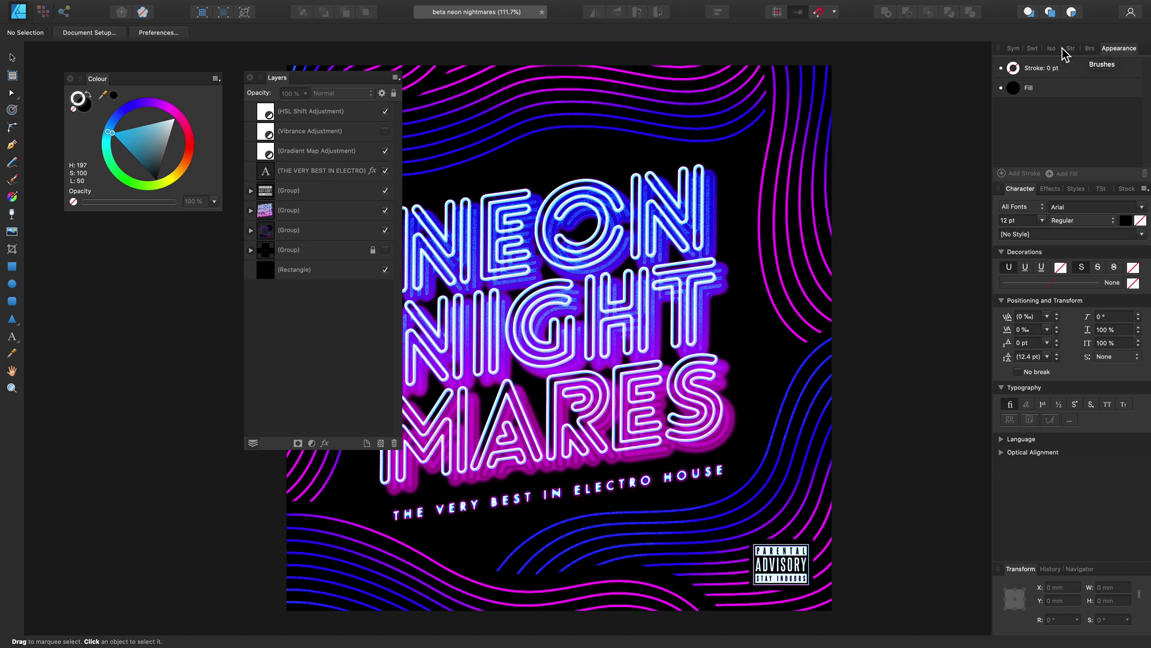
mouse_move(1072, 53)
left_mouse_down()
mouse_move(866, 80)
mouse_move(828, 66)
left_mouse_up()
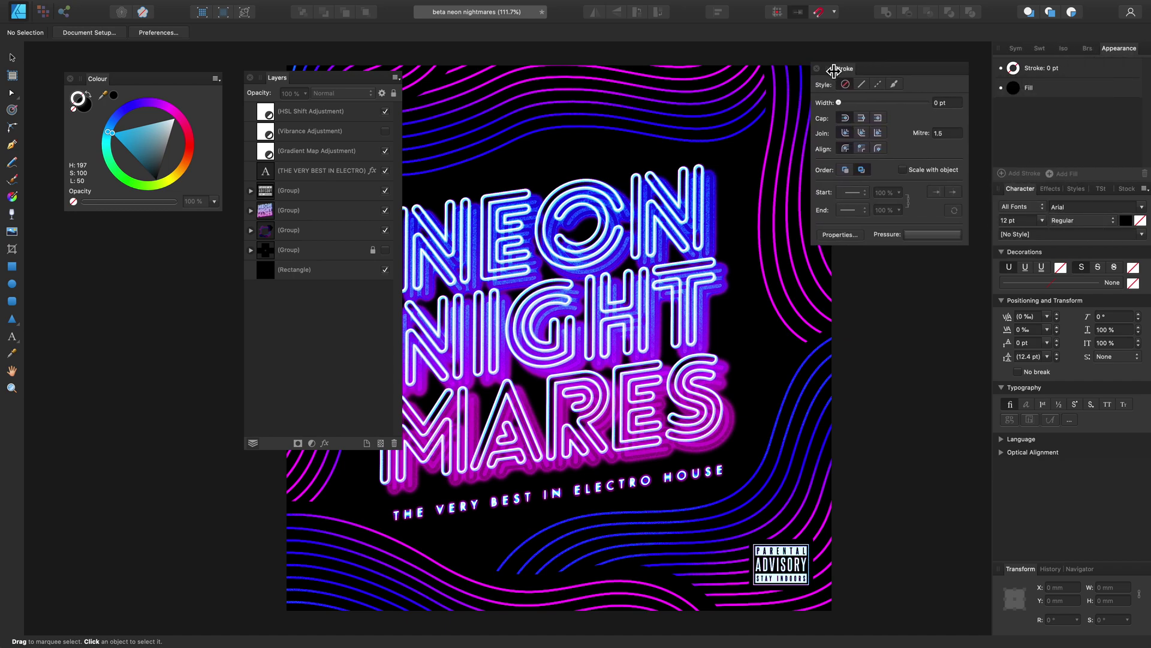
mouse_move(1019, 189)
left_mouse_down()
mouse_move(893, 255)
mouse_move(837, 258)
mouse_move(847, 258)
left_mouse_up()
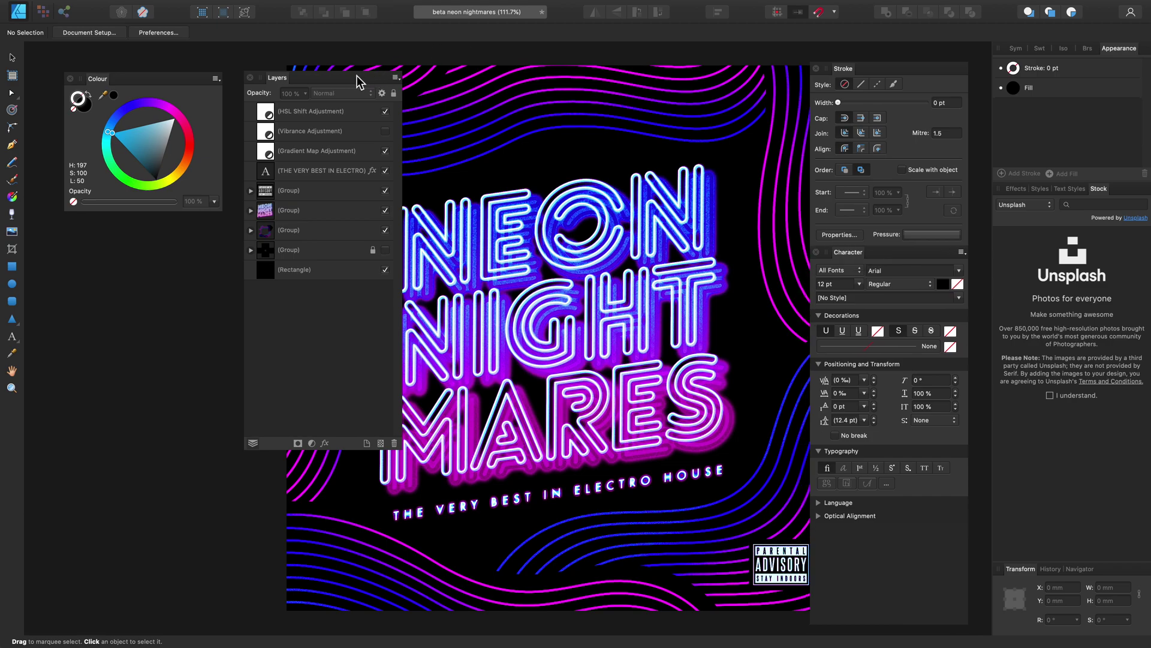
mouse_move(357, 76)
left_mouse_down()
mouse_move(231, 186)
mouse_move(168, 222)
left_mouse_up()
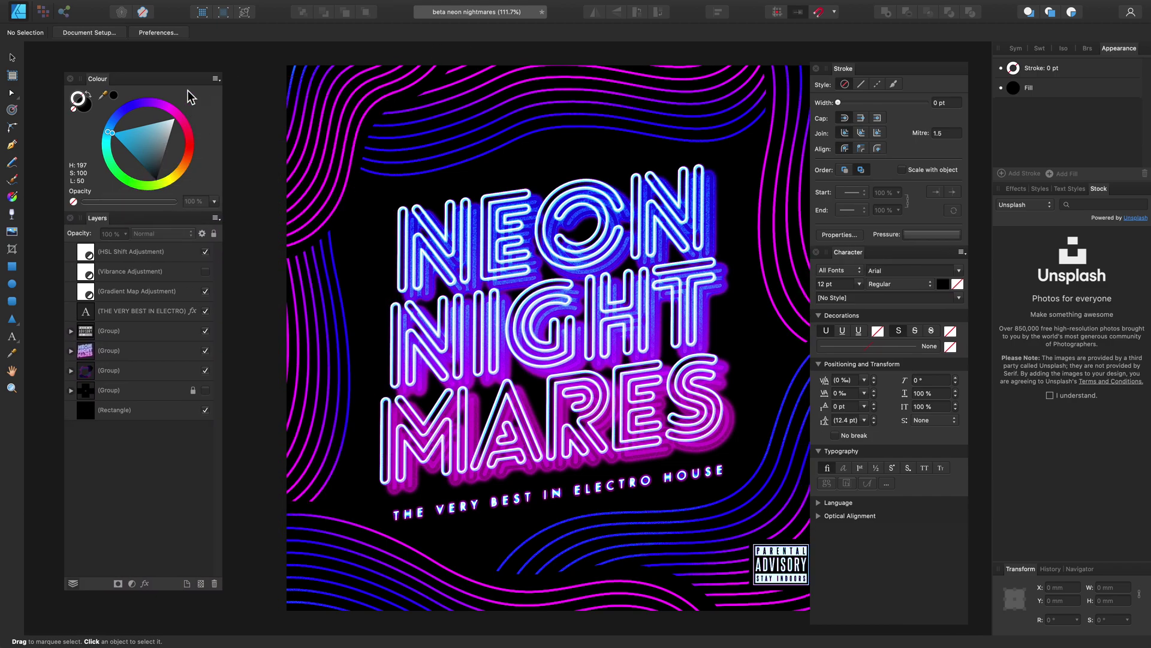
- Shift both floating groups left and drag the Appearance group out of the right studio
left_click_drag(182, 79, 161, 71)
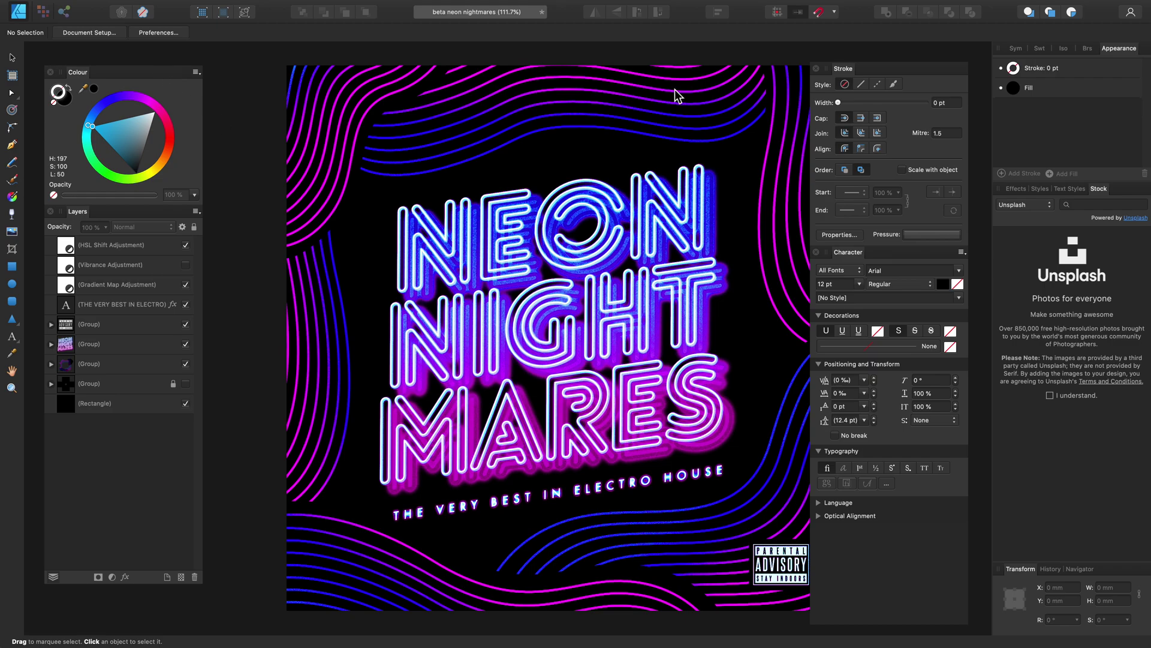
left_click_drag(920, 69, 900, 68)
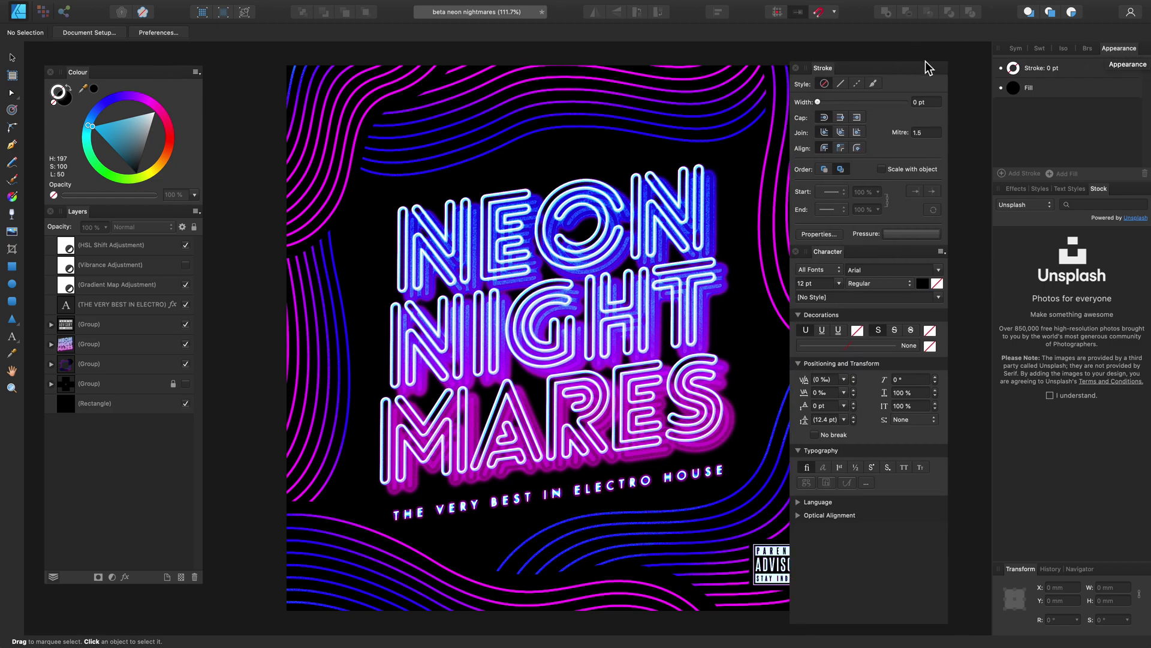
left_click_drag(926, 68, 834, 66)
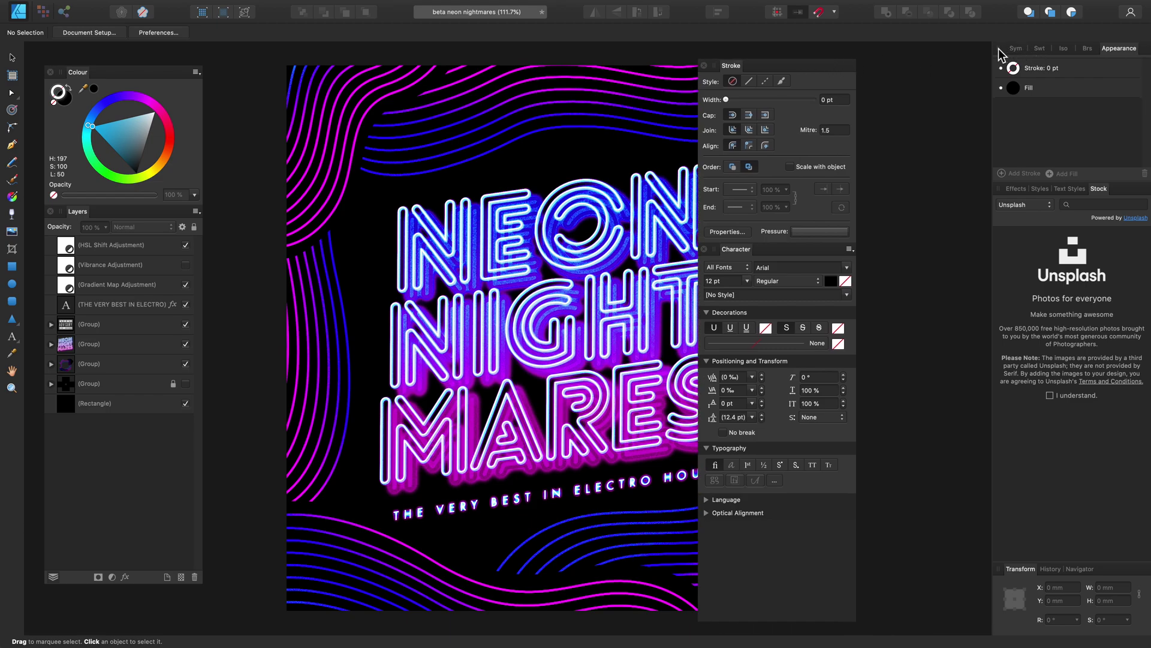
left_click_drag(1017, 53, 920, 98)
- Close the Transform/History/Navigator and Stock groups and move Stroke/Character to the far right
left_click_drag(1001, 48, 556, 134)
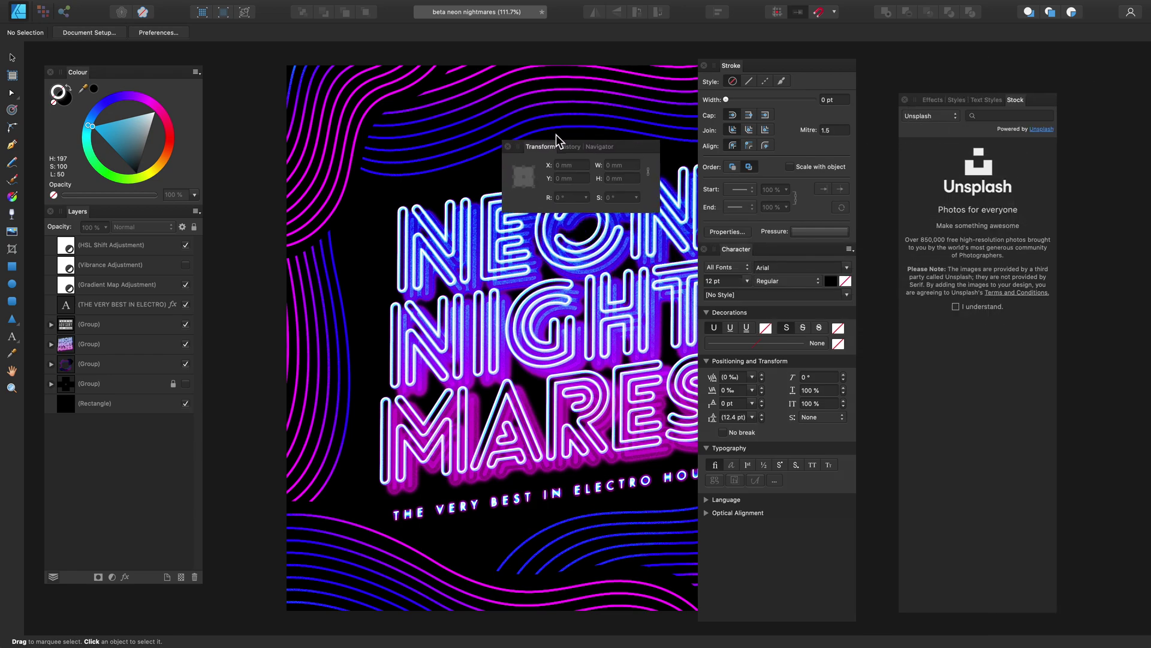
left_click(508, 147)
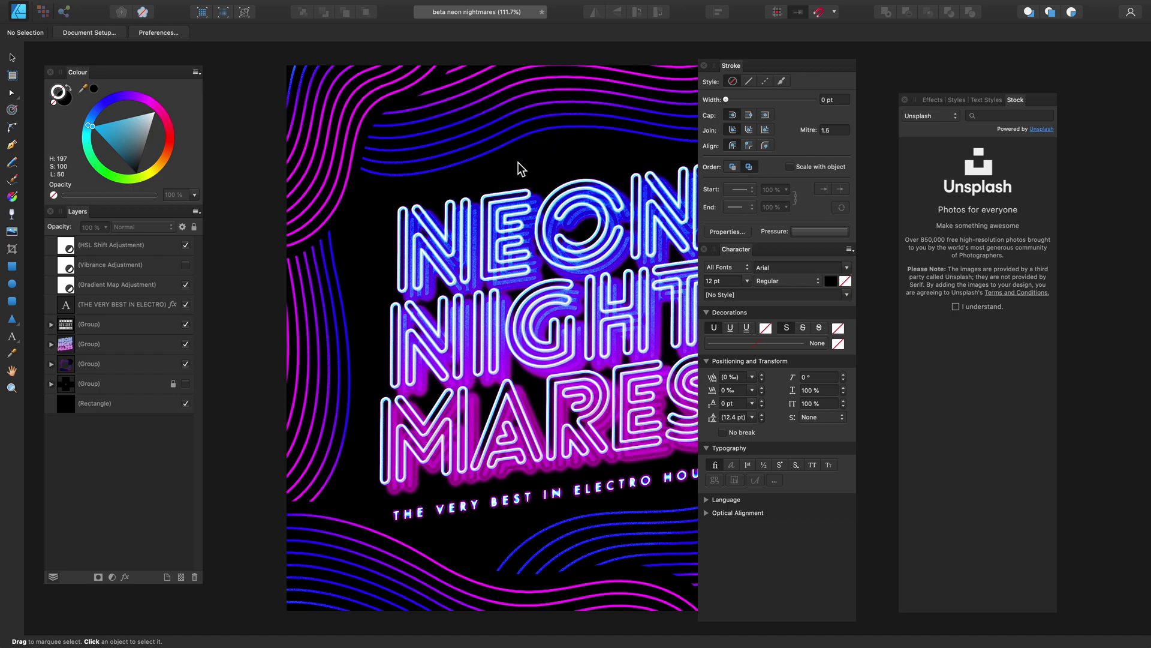
left_click(905, 100)
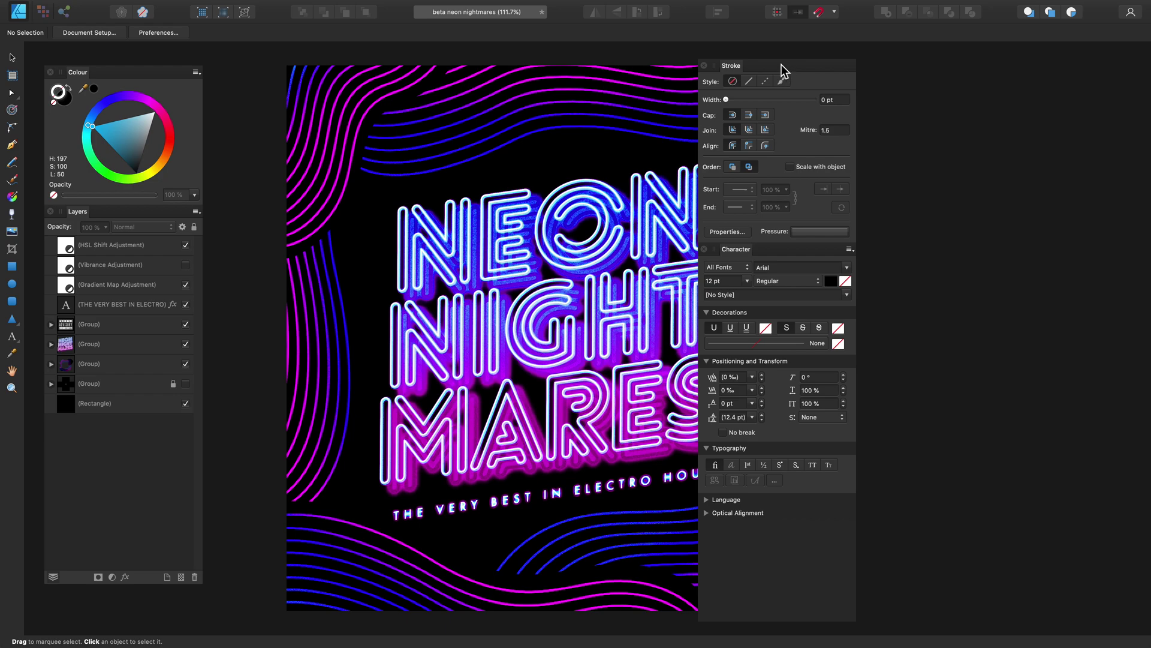
left_click_drag(779, 67, 1058, 67)
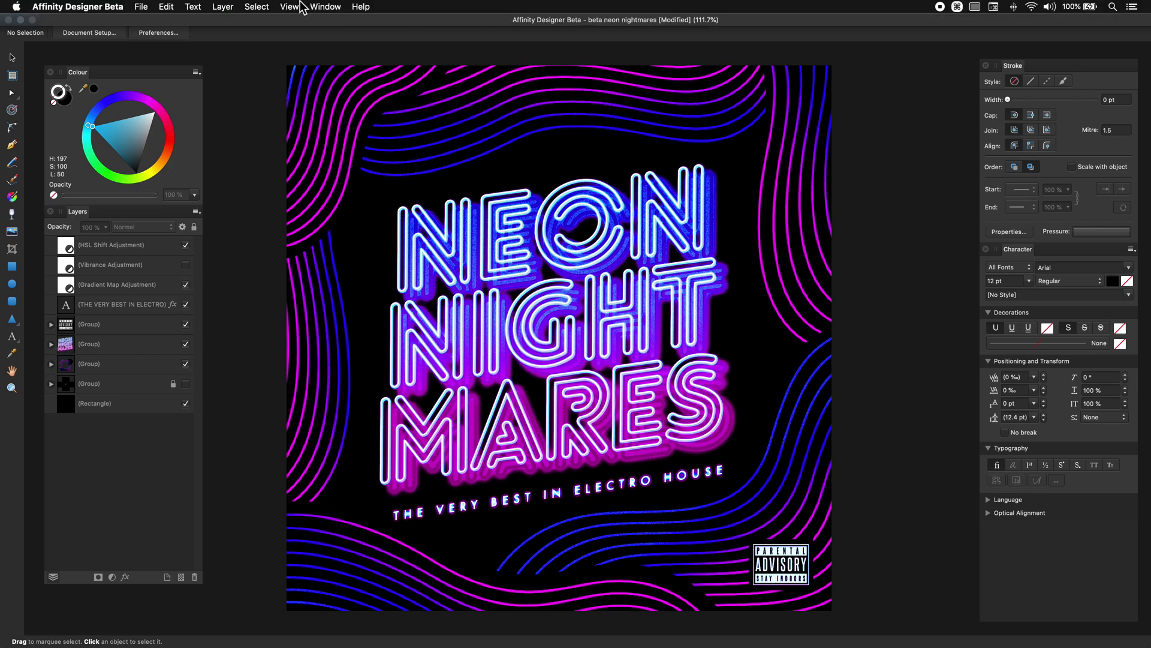
- Add a studio preset named 'Custom Studio 1' for the current floating-panel layout
left_click(289, 6)
mouse_move(340, 238)
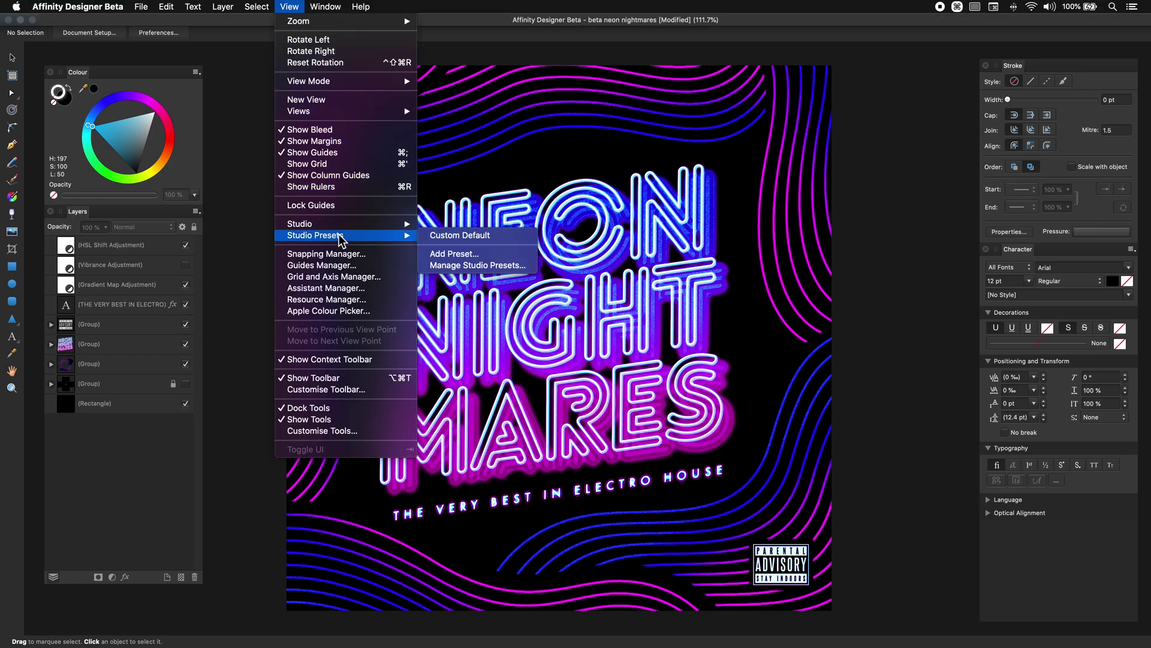
left_click(462, 256)
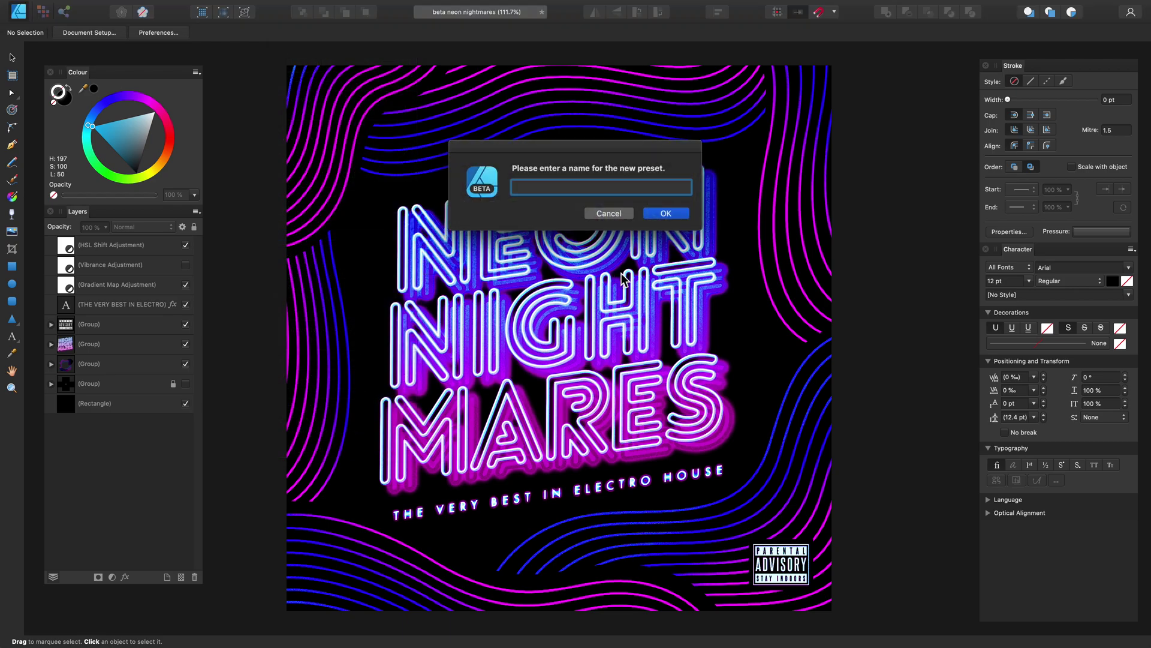
type("Custom")
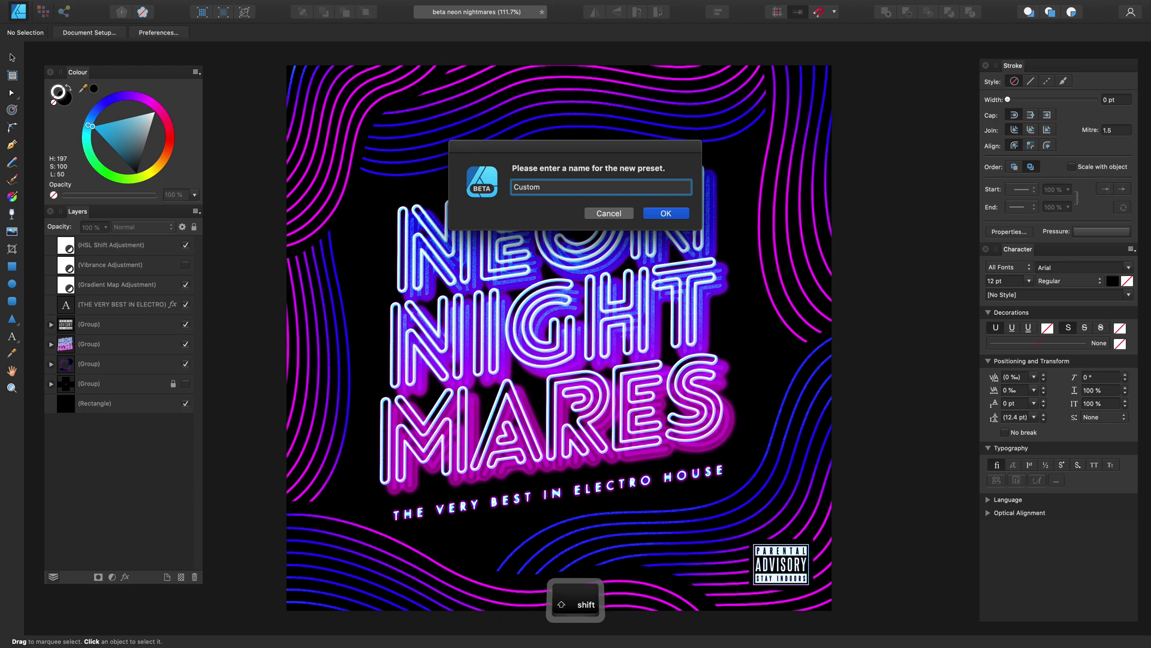
type(" Studio 1")
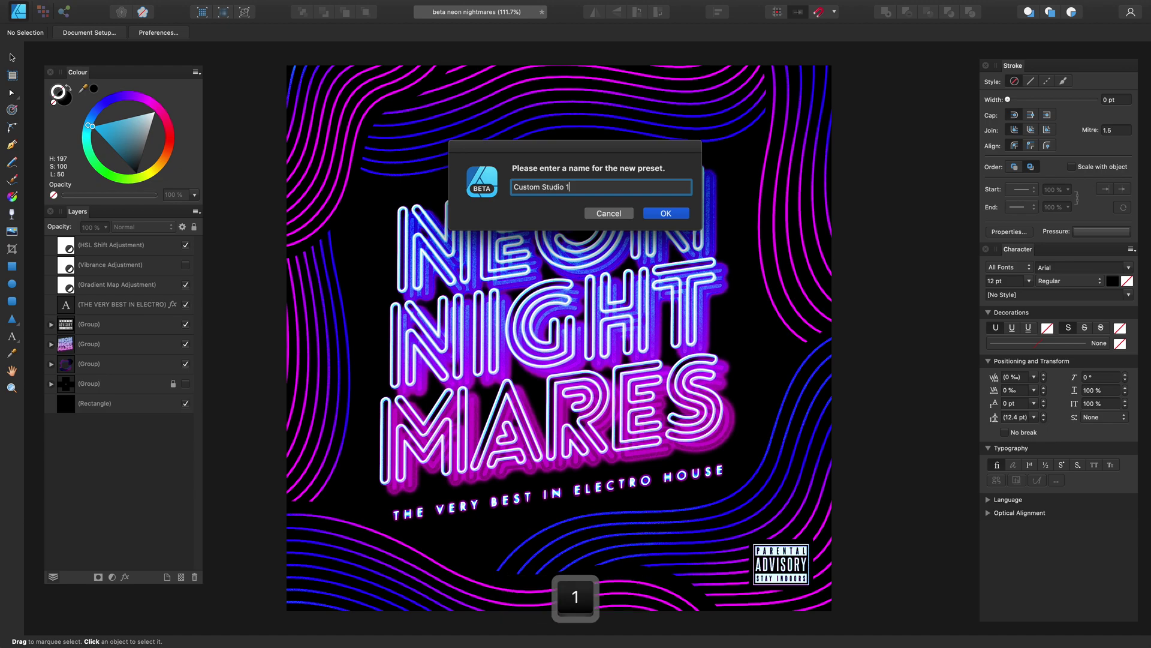
key("Return")
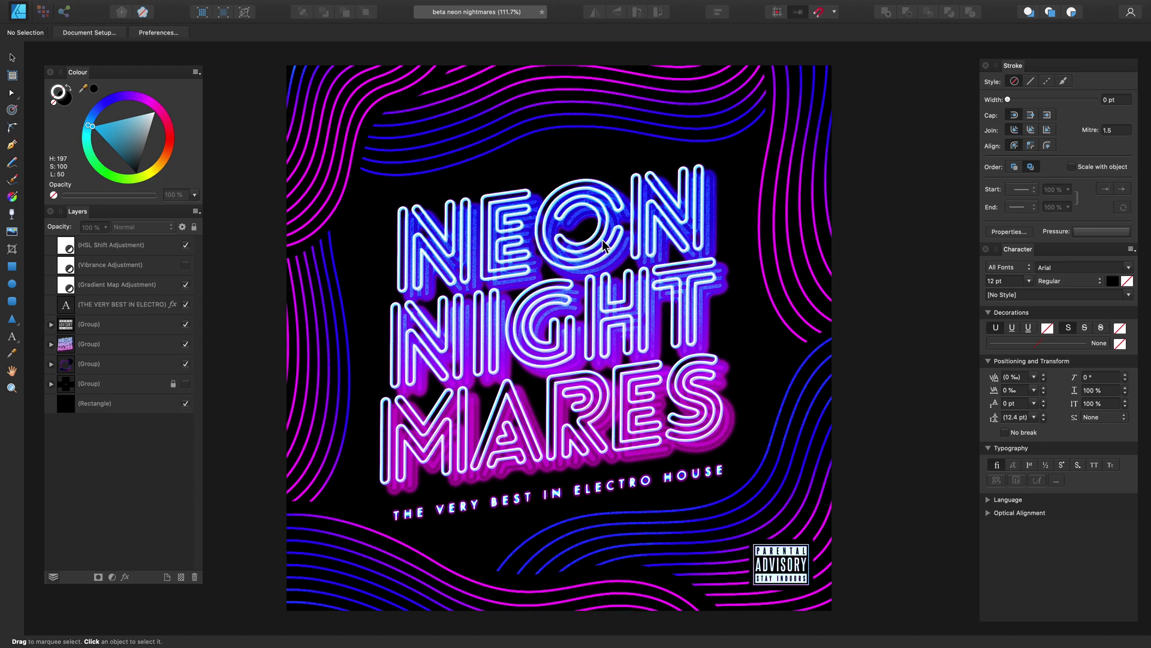
left_click(289, 7)
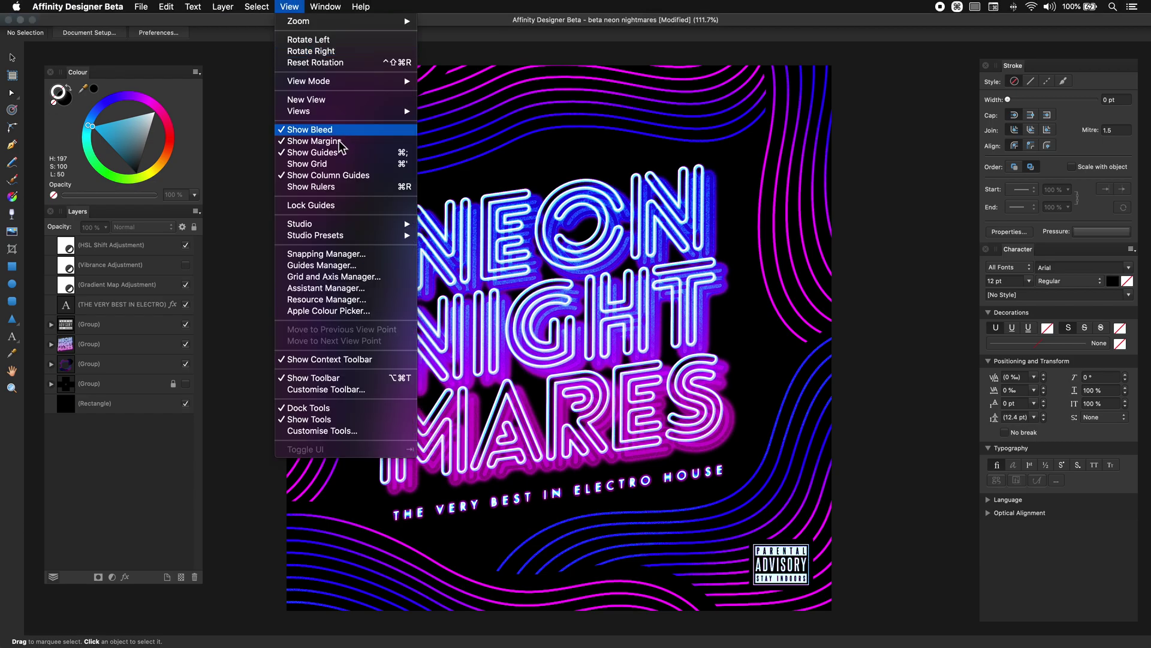
mouse_move(343, 236)
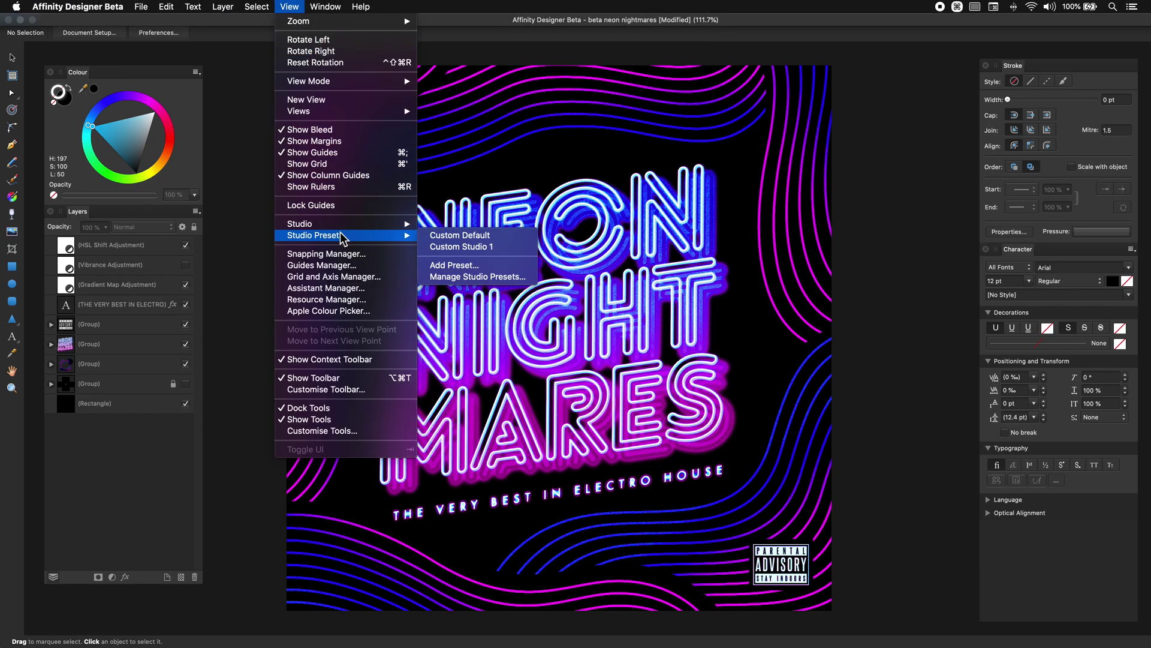
left_click(509, 276)
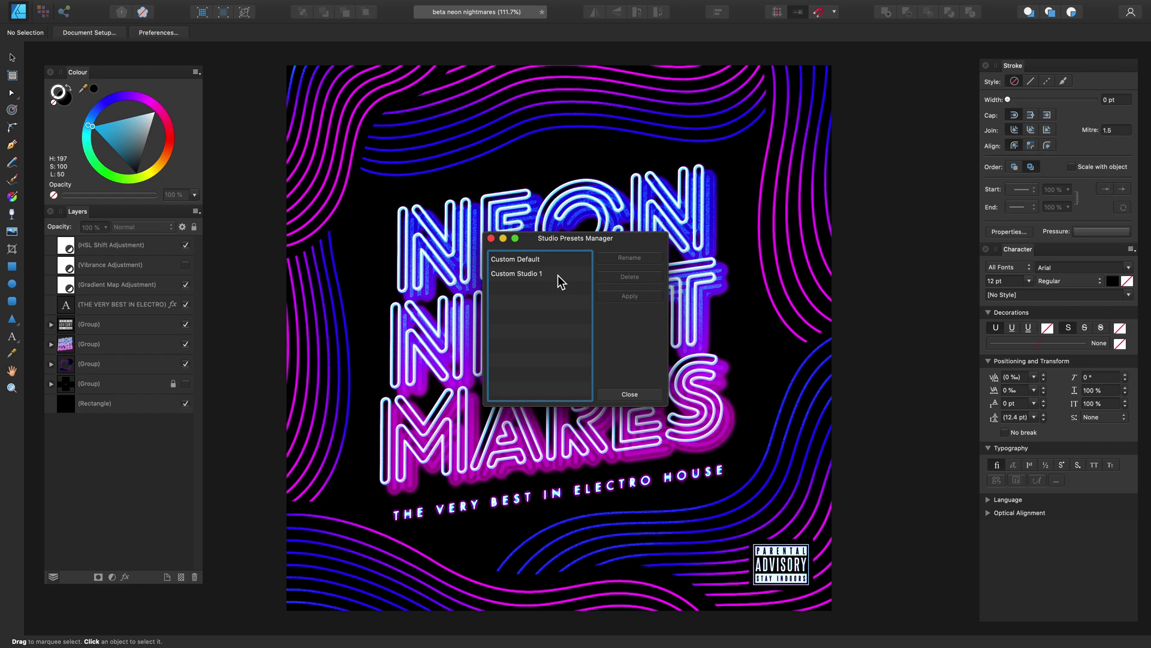
left_click(557, 275)
left_click(560, 260)
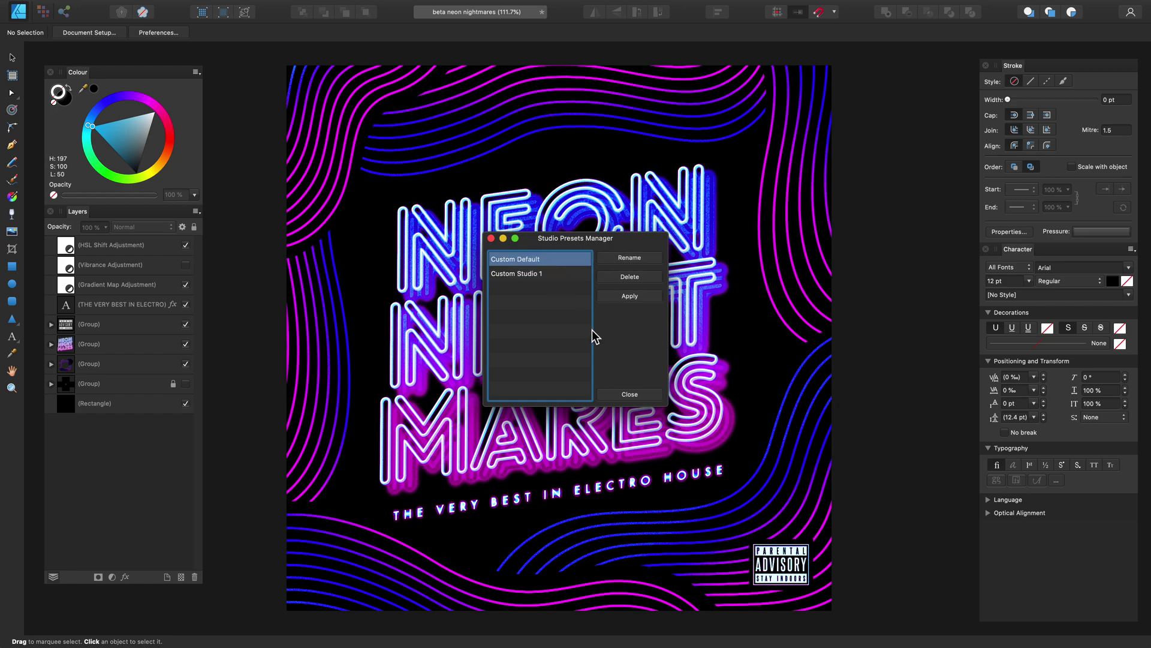
left_click(642, 393)
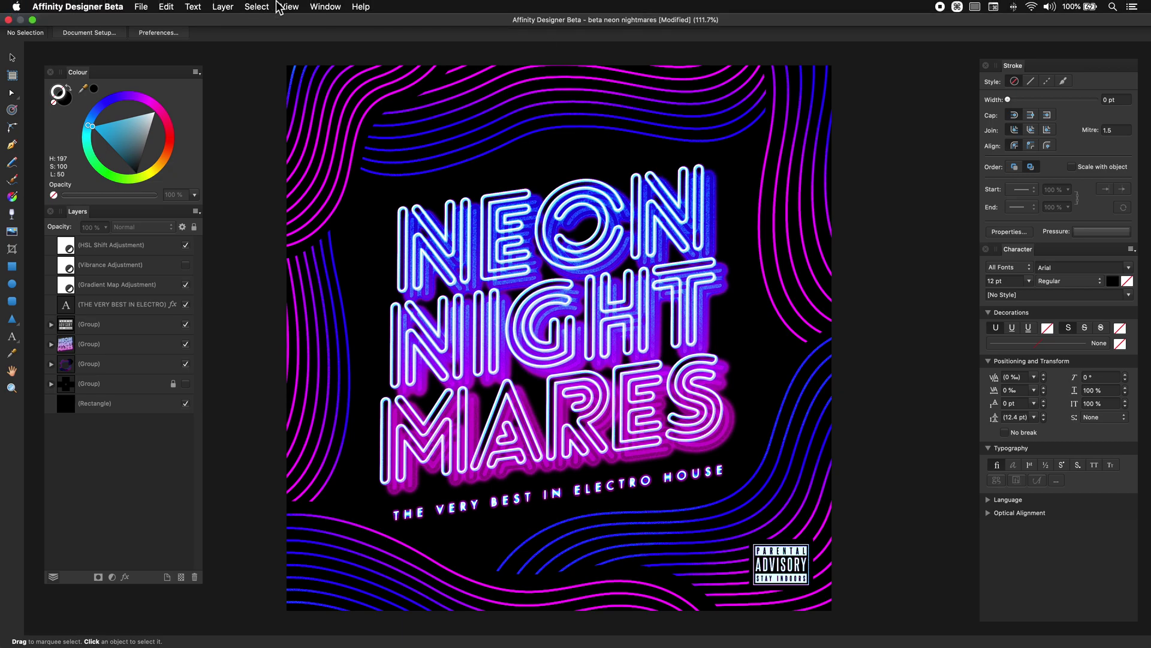
- Switch back to the Custom Default studio preset from View > Studio Presets
left_click(290, 7)
mouse_move(346, 237)
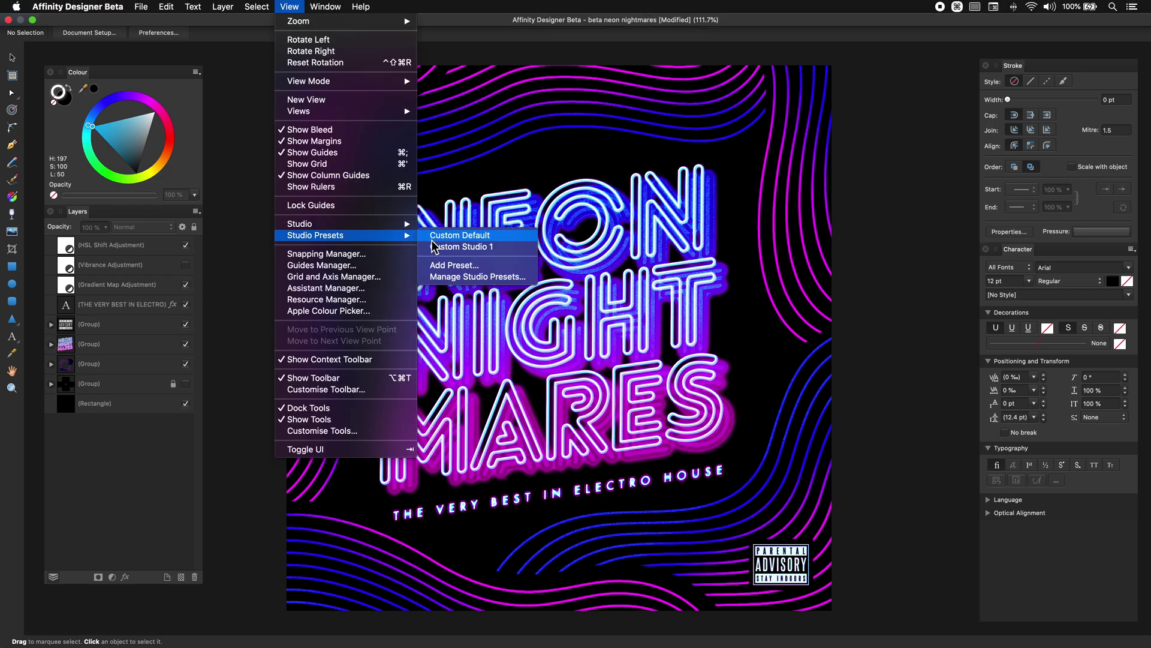
left_click(457, 238)
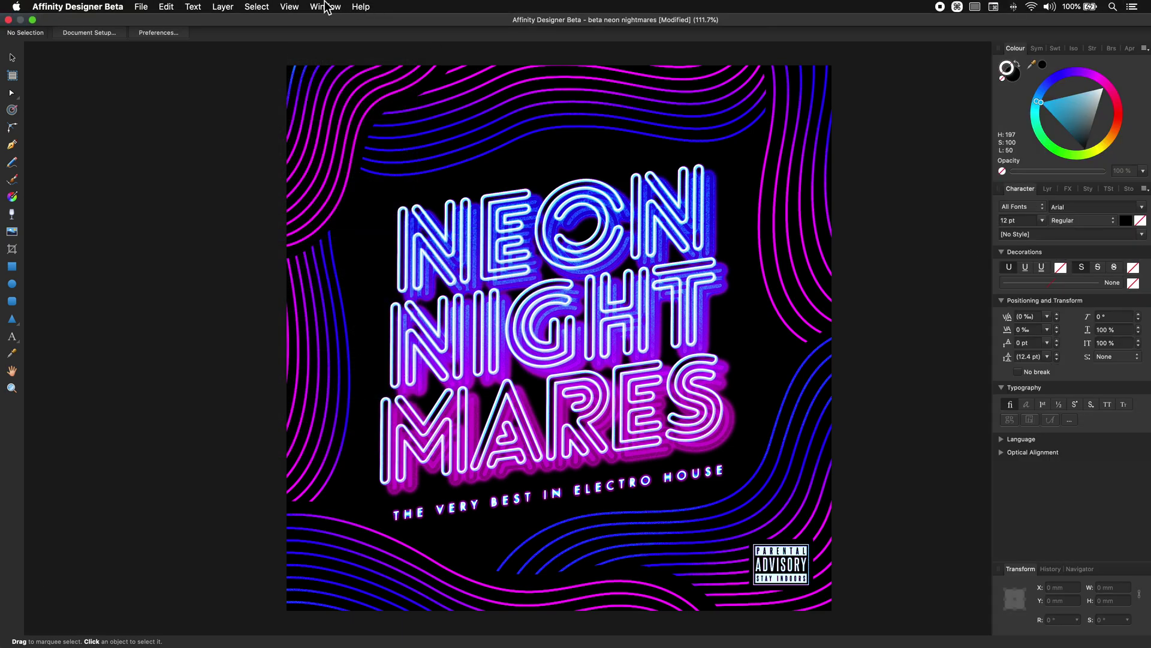
left_click(293, 7)
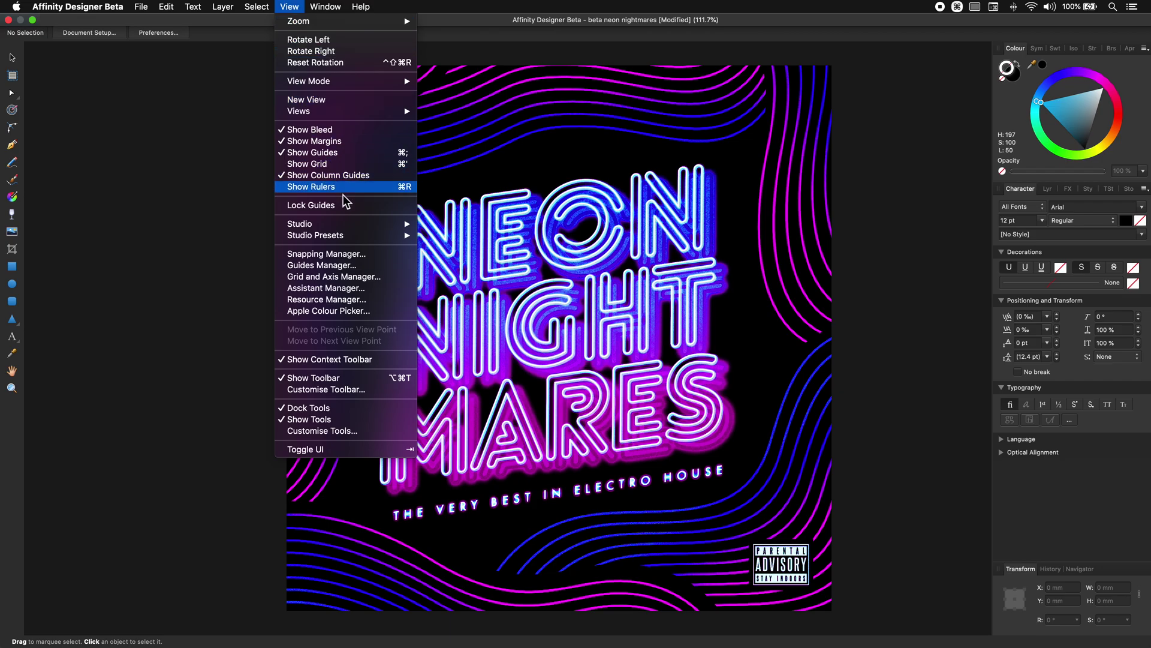
- Reset all studio panels to their defaults with View > Studio > Reset Studio
mouse_move(363, 228)
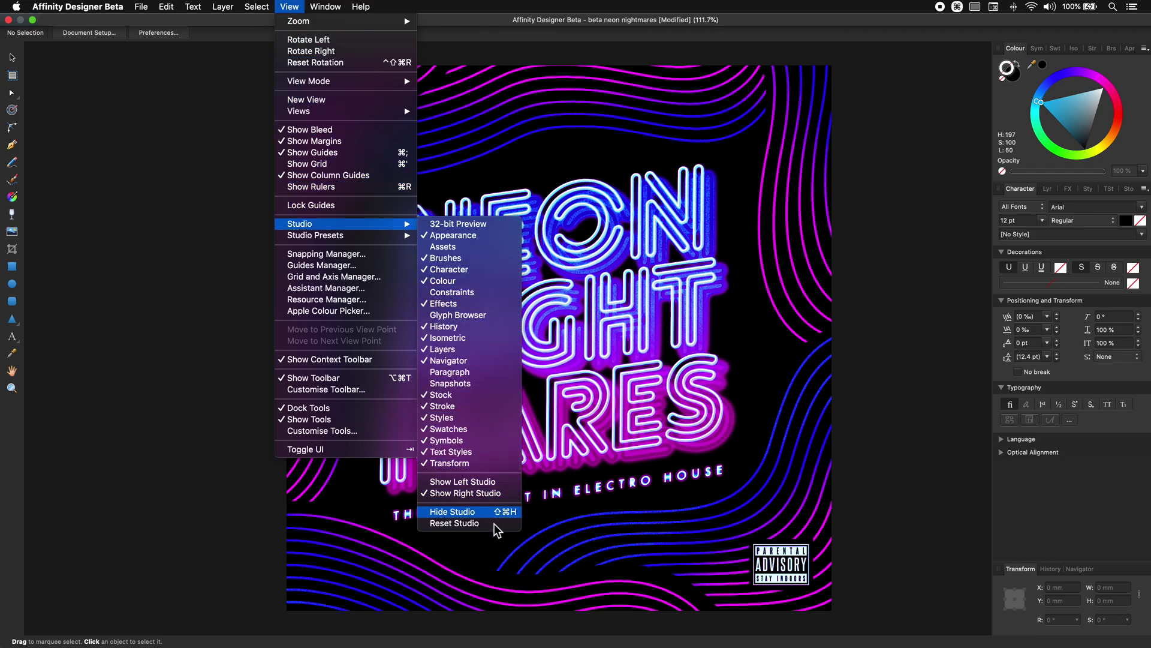
left_click(491, 523)
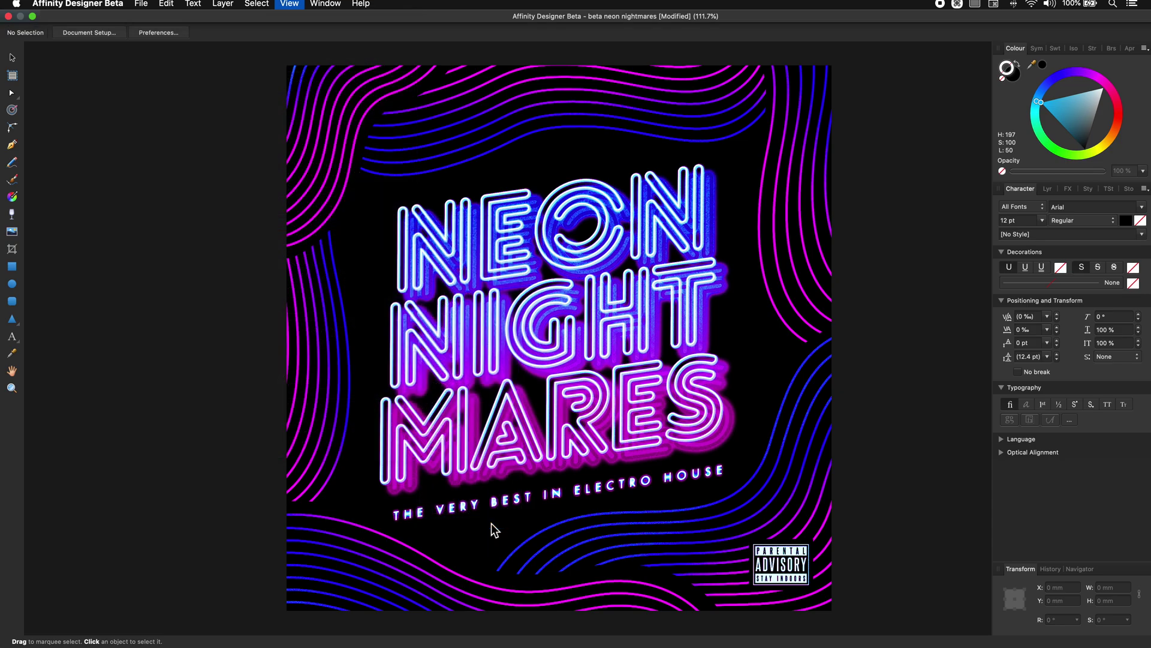